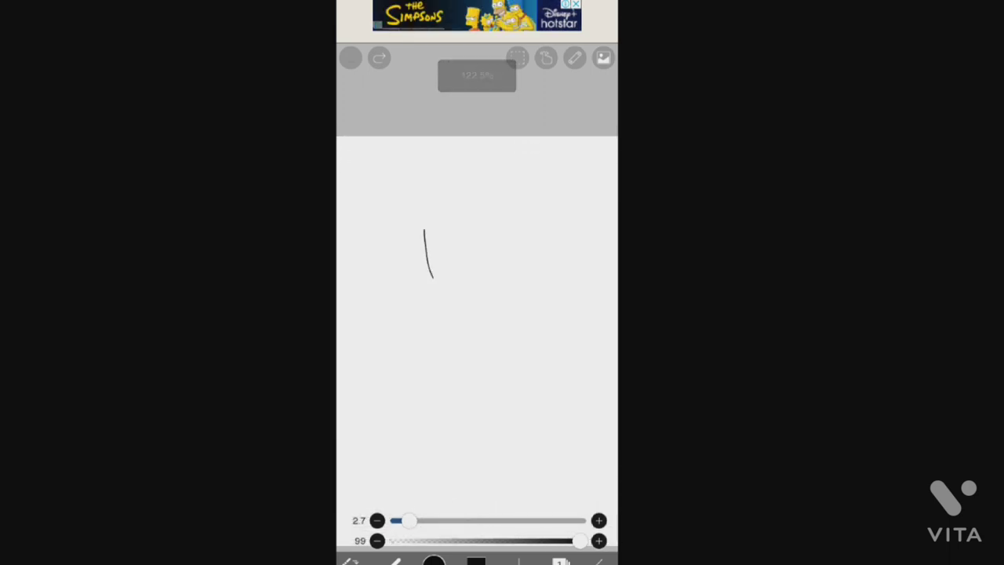
scroll(477, 283, up, 5)
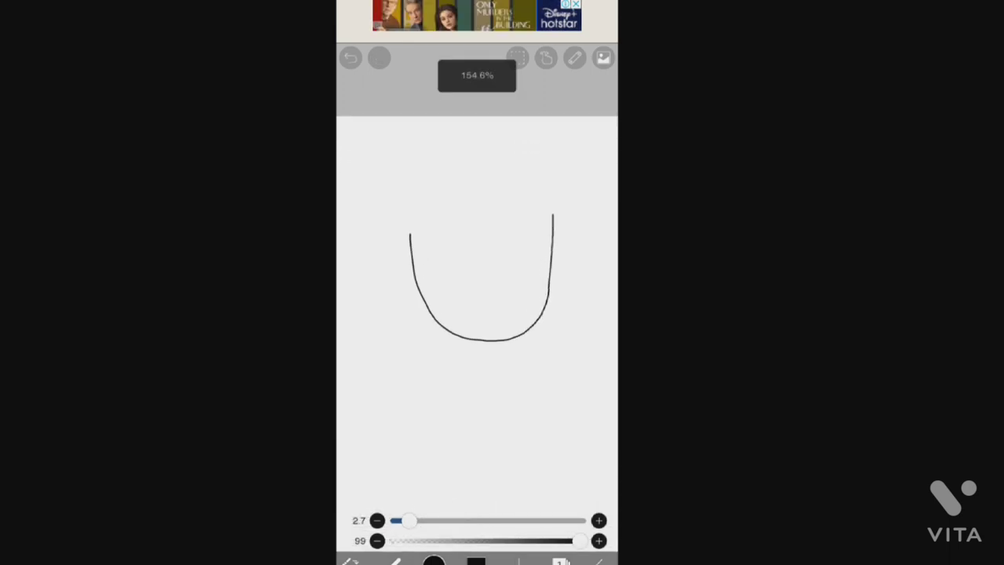
drag(402, 218, 428, 177)
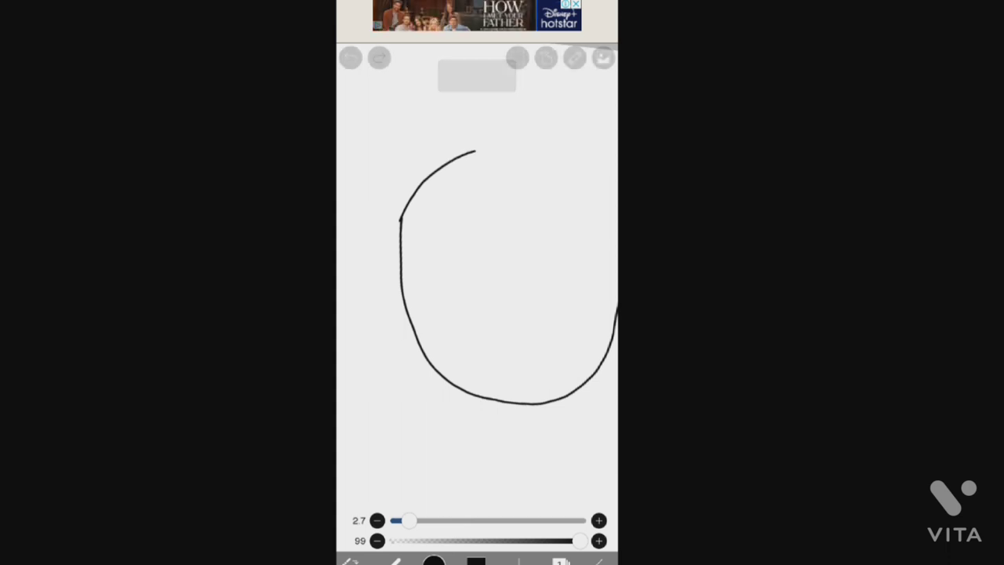
click(351, 57)
click(351, 57)
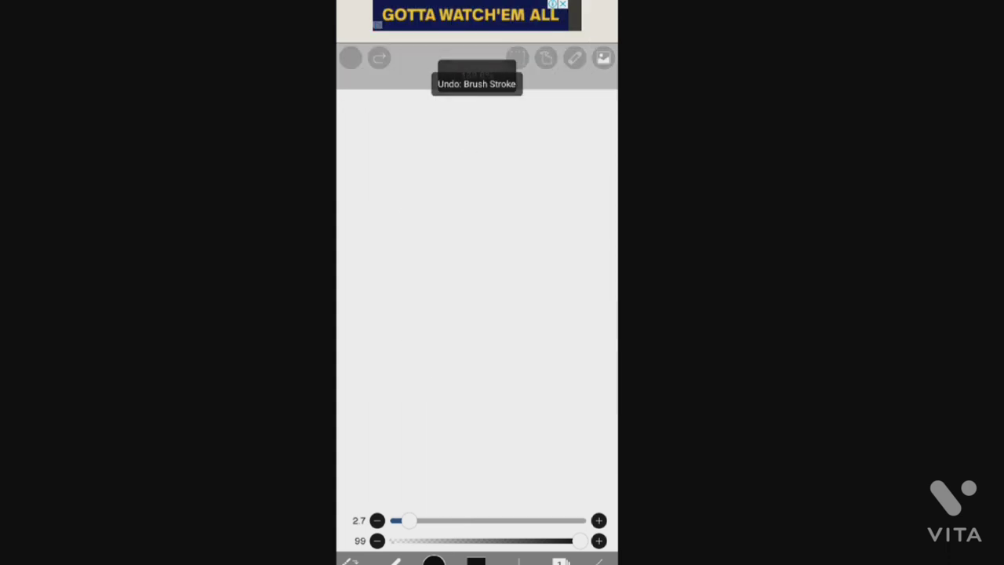
drag(390, 185, 514, 297)
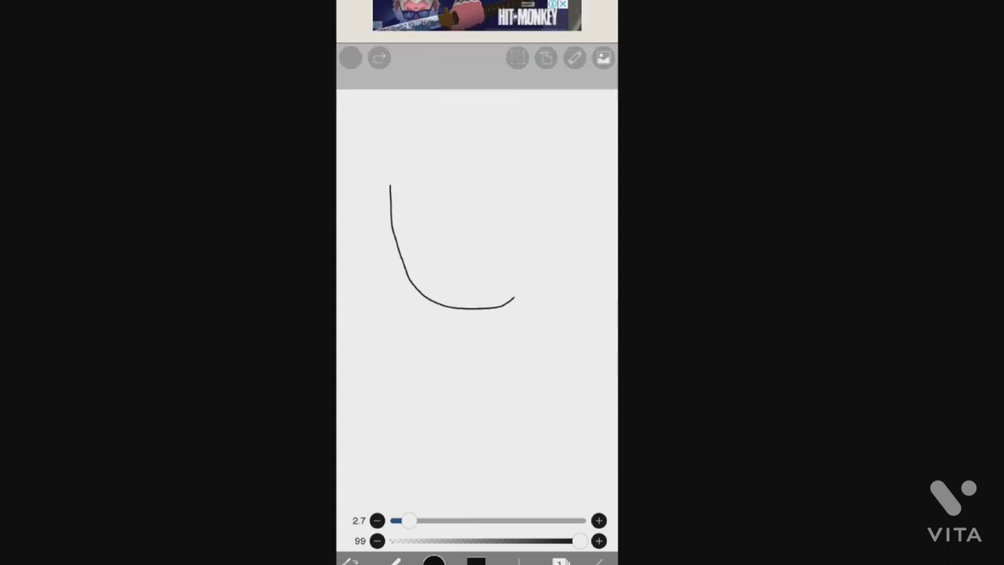
scroll(471, 235, up, 2)
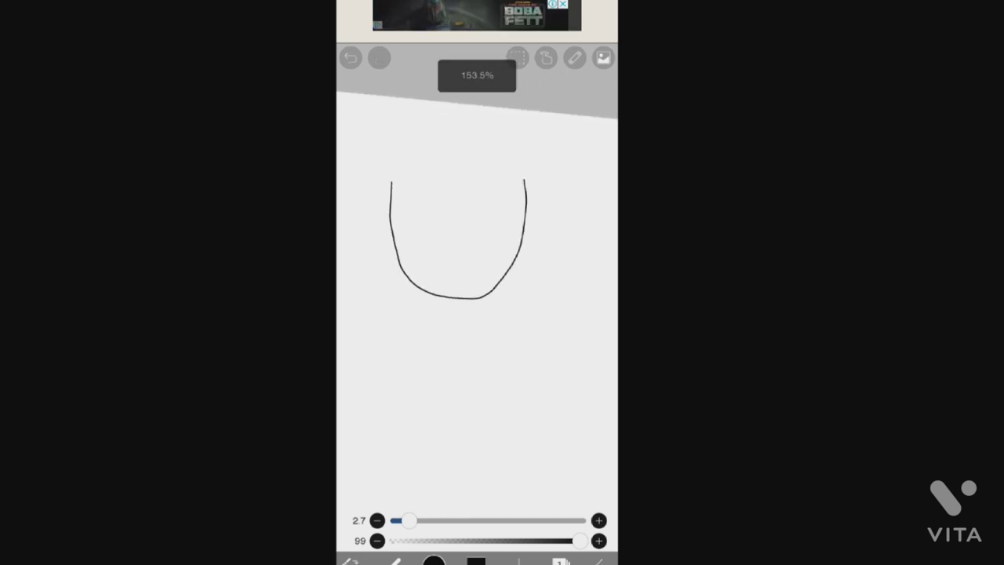
drag(386, 192, 453, 144)
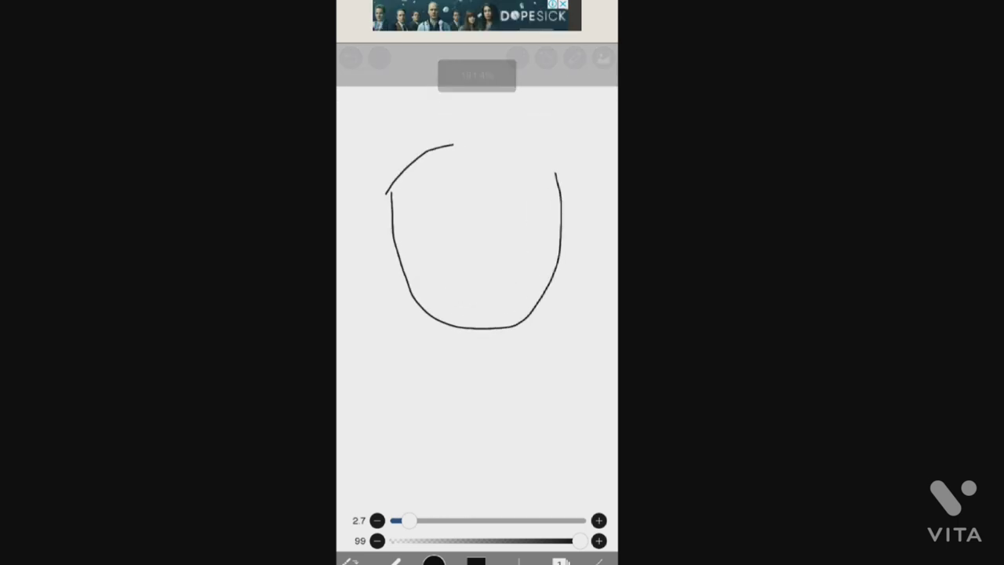
scroll(471, 236, down, 2)
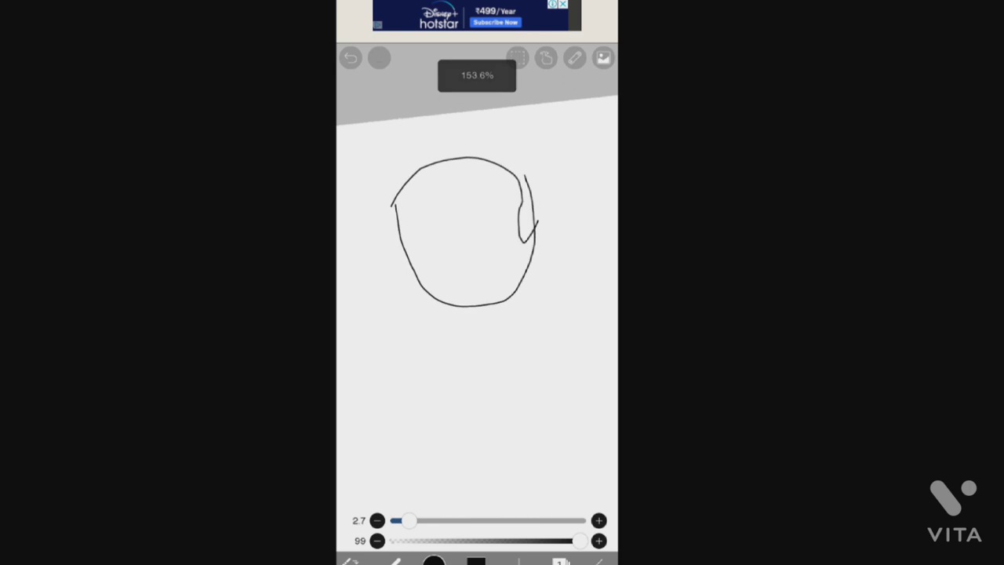
Add a circular ruler guide and move it up near the canvas top for the head.
click(574, 58)
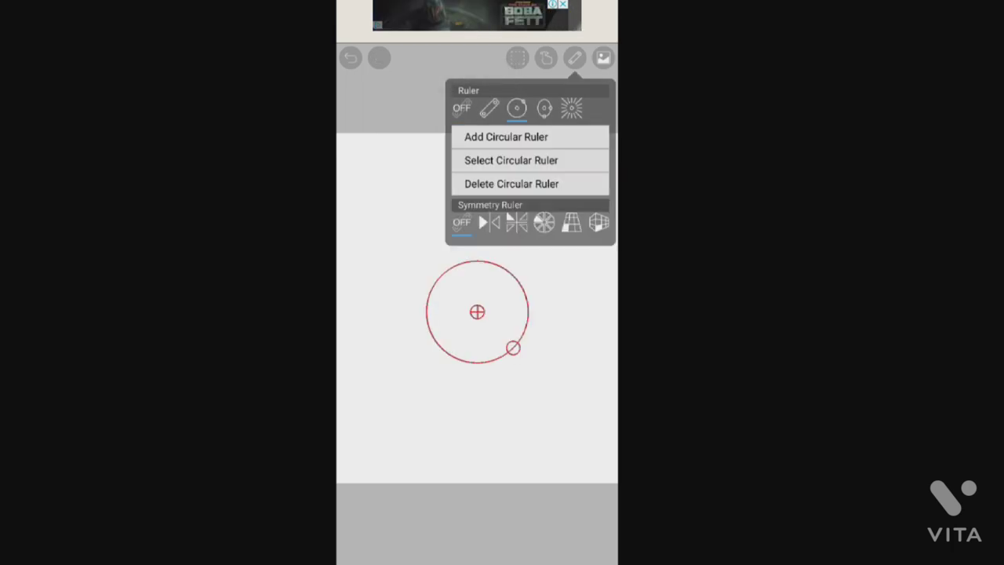
click(470, 393)
mouse_move(513, 348)
mouse_down()
mouse_move(522, 298)
mouse_move(477, 259)
mouse_move(478, 221)
mouse_up()
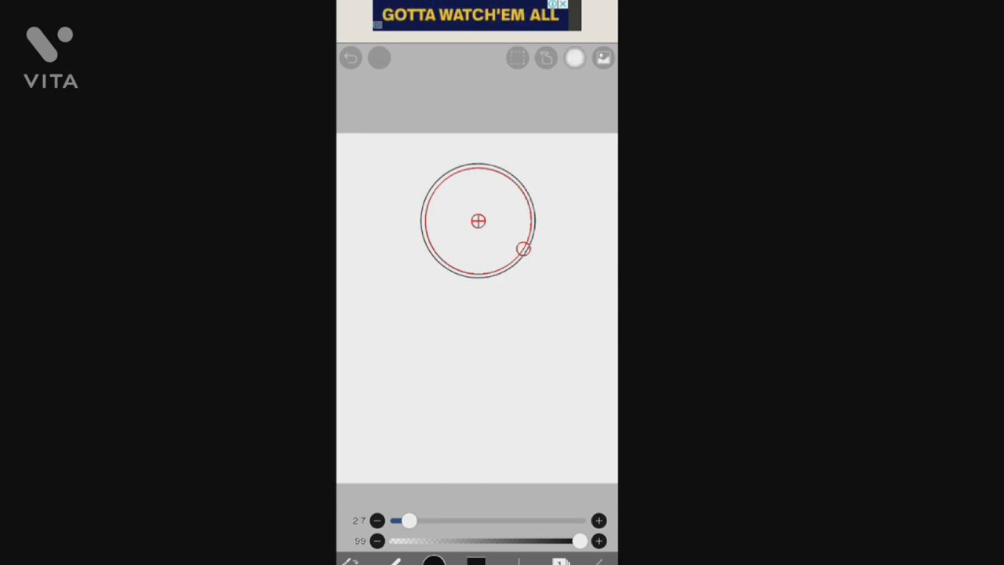
click(573, 58)
Turn the ruler off and draw a pointed jaw line beneath the head circle.
click(534, 182)
click(471, 353)
scroll(478, 223, up, 3)
mouse_move(400, 227)
mouse_down()
mouse_move(525, 320)
mouse_move(586, 235)
mouse_up()
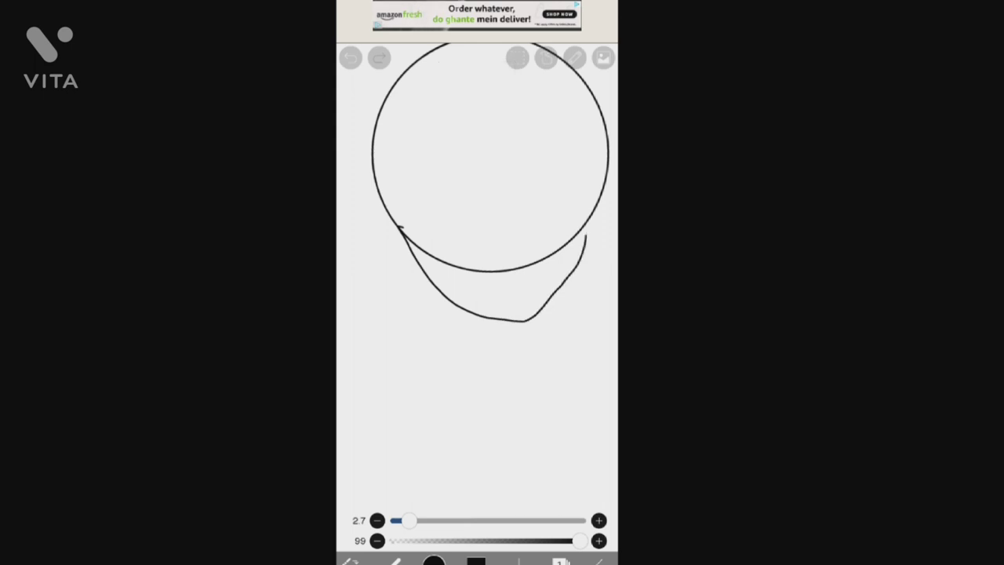
scroll(477, 235, up, 3)
scroll(477, 275, up, 2)
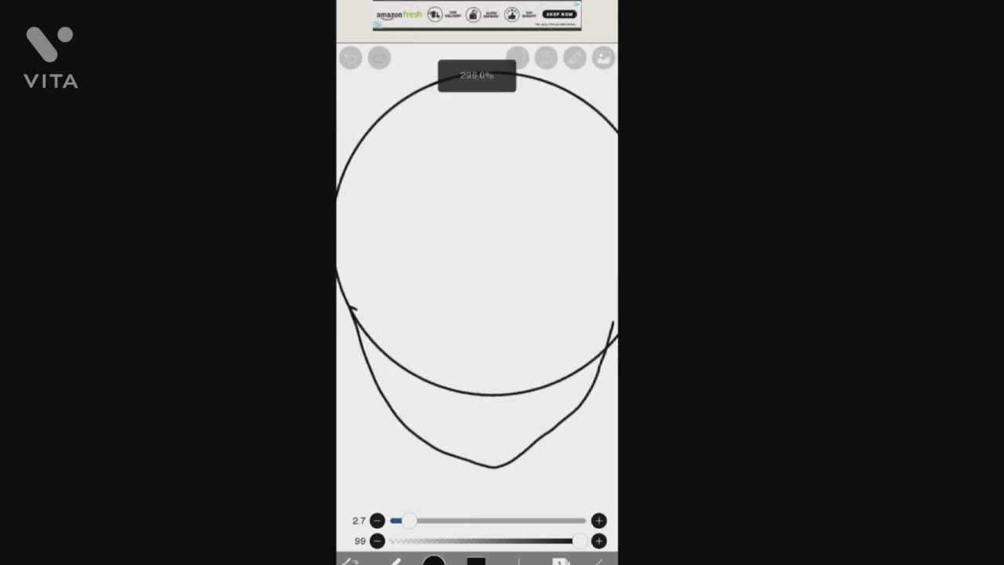
Add a second empty layer, undoing an accidental layer reorder.
click(560, 559)
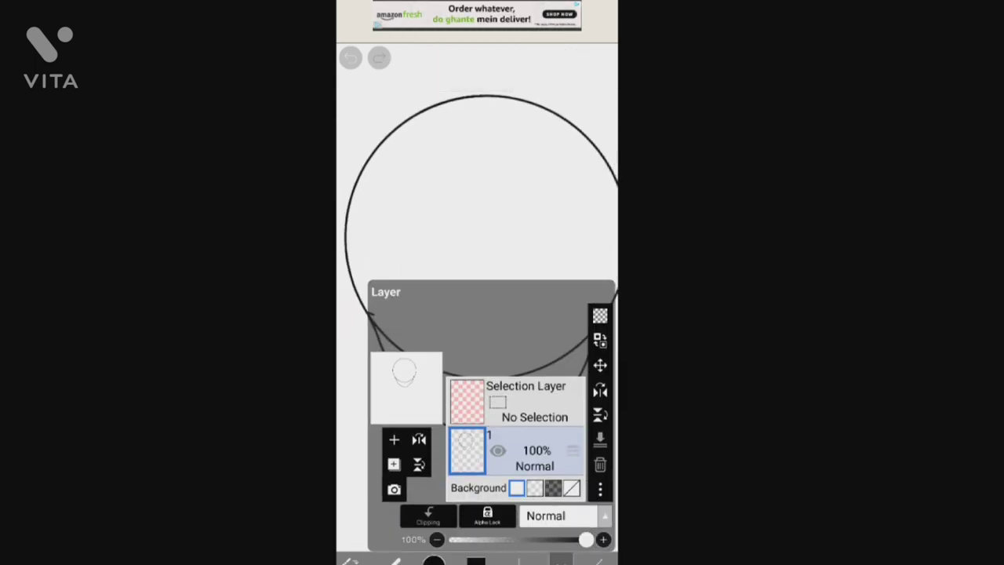
click(393, 439)
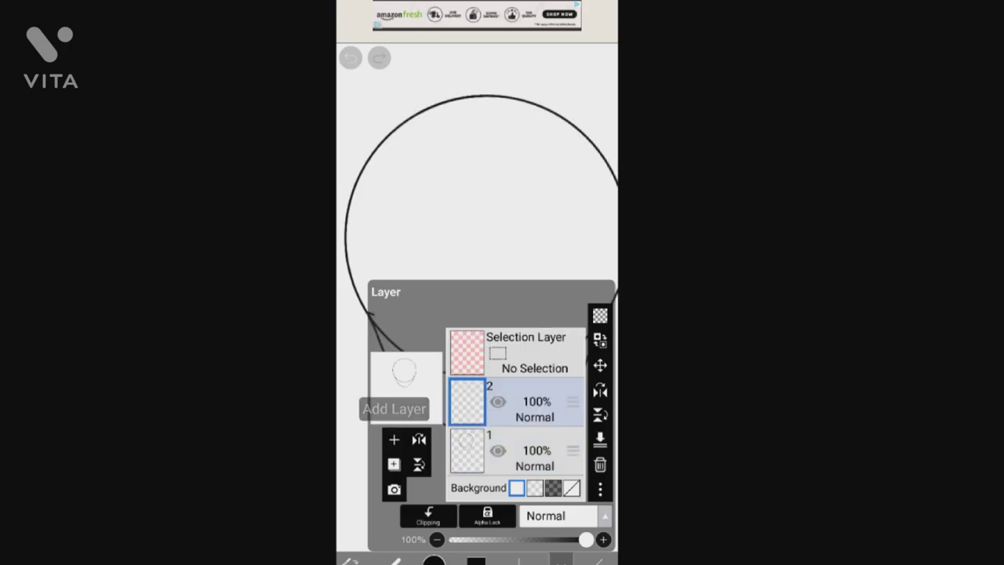
click(470, 196)
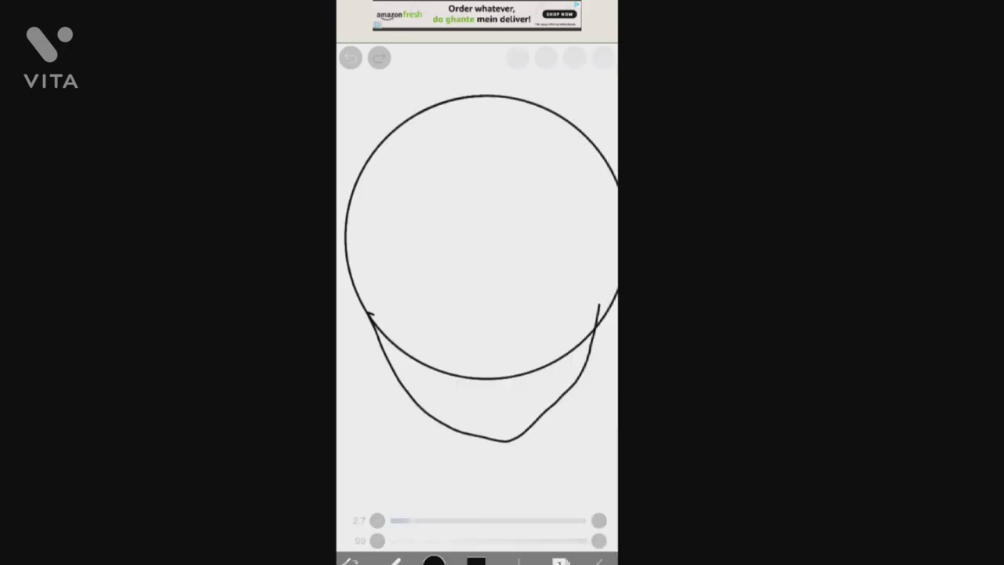
scroll(479, 267, down, 3)
key(ctrl+z)
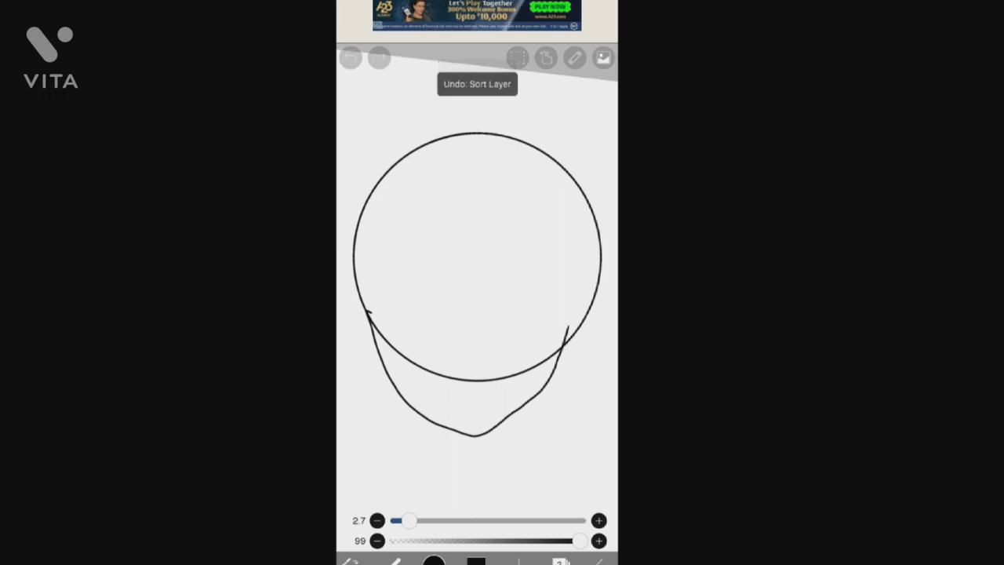
click(559, 560)
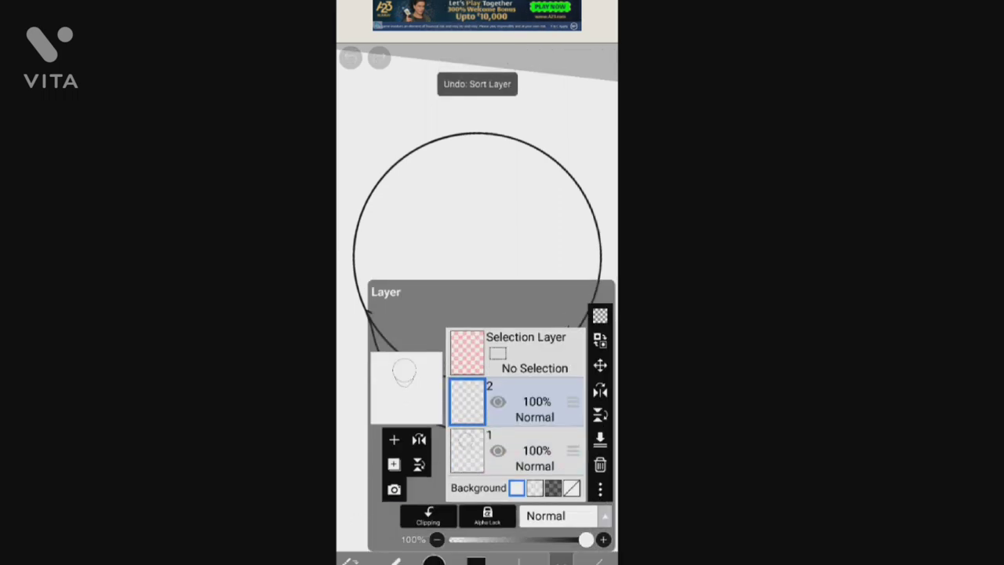
click(471, 196)
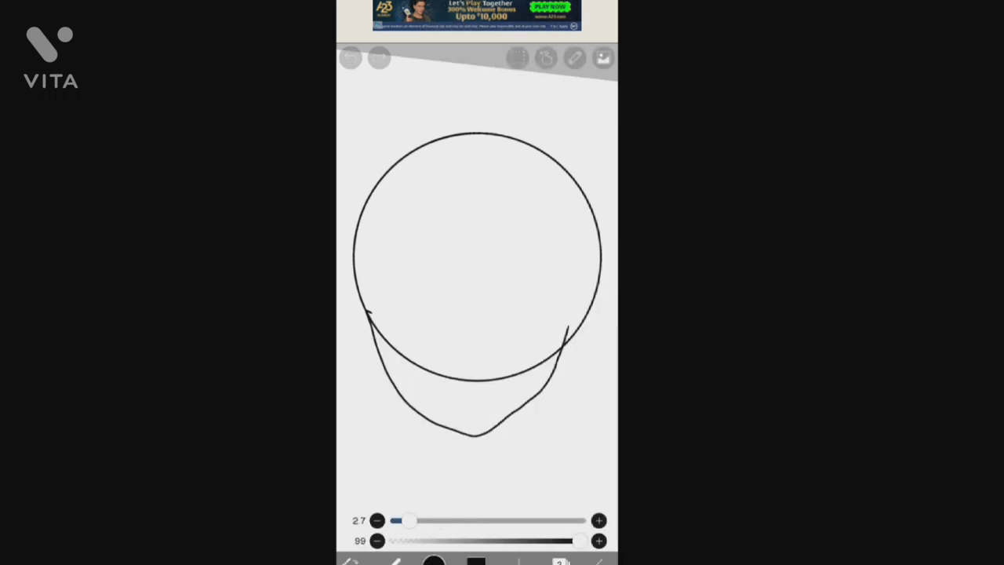
scroll(479, 266, up, 5)
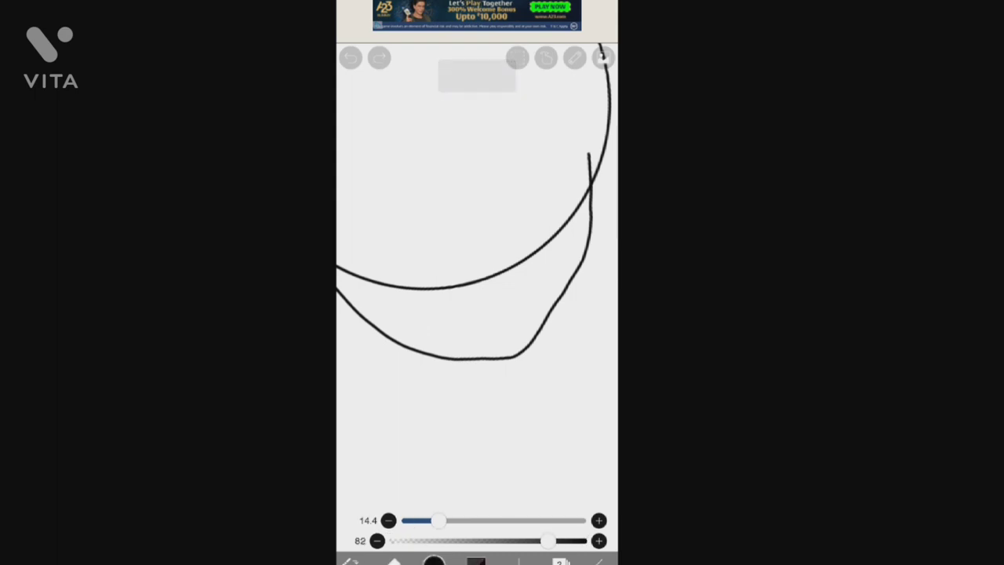
scroll(478, 236, down, 2)
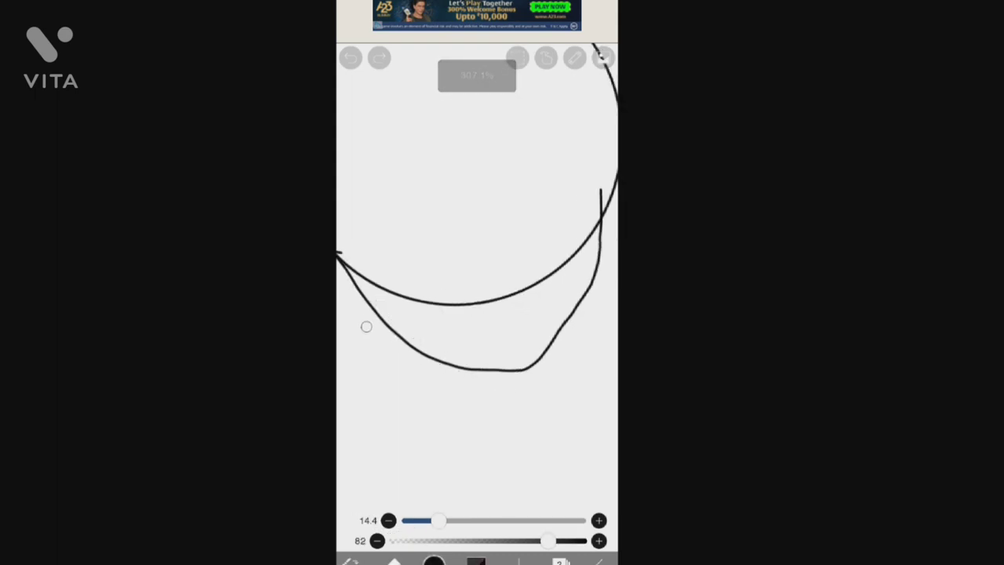
Select layer 1 and erase the chin line with a much larger eraser.
click(560, 560)
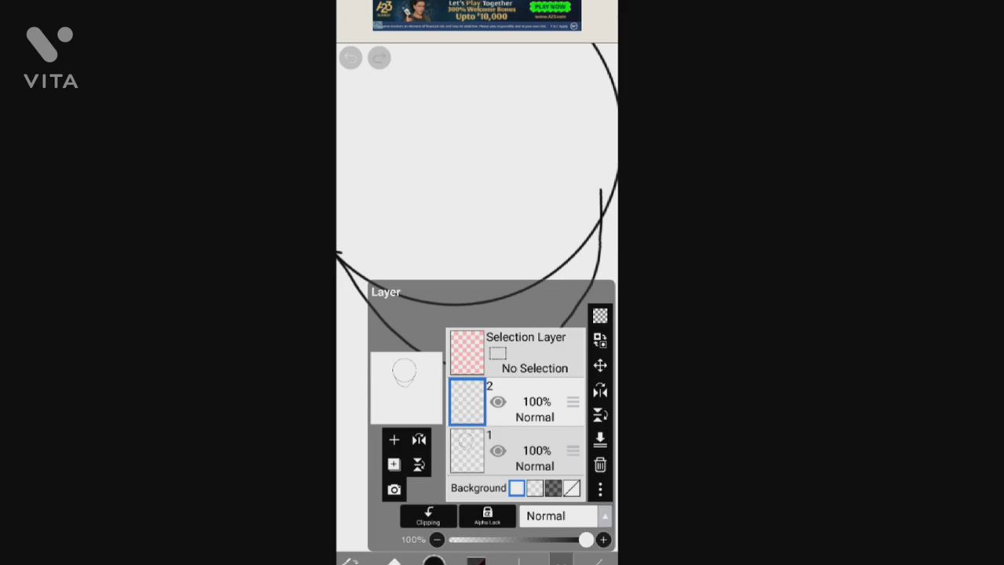
click(516, 451)
click(471, 157)
drag(521, 370, 440, 361)
drag(416, 520, 517, 520)
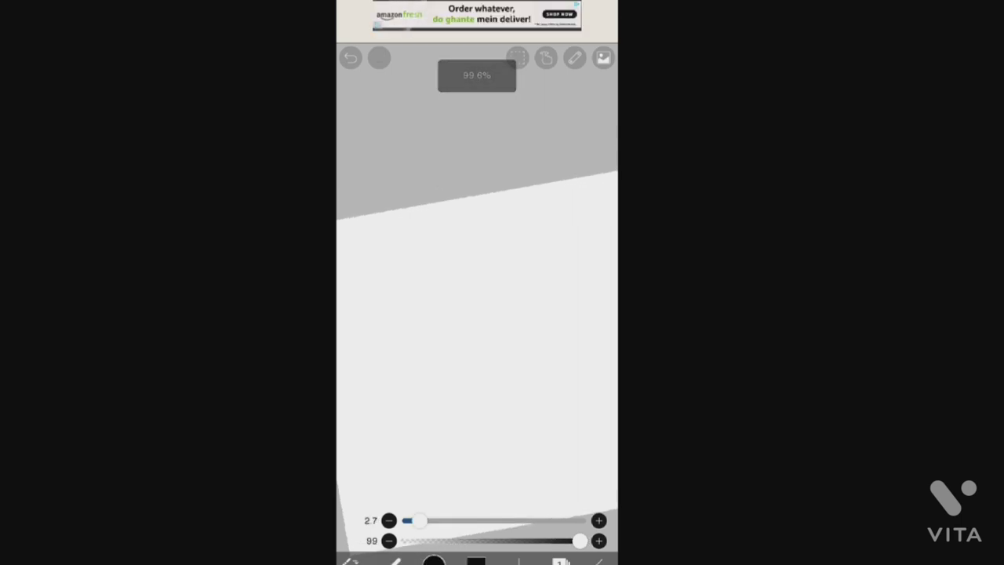
scroll(477, 314, up, 2)
drag(452, 215, 459, 212)
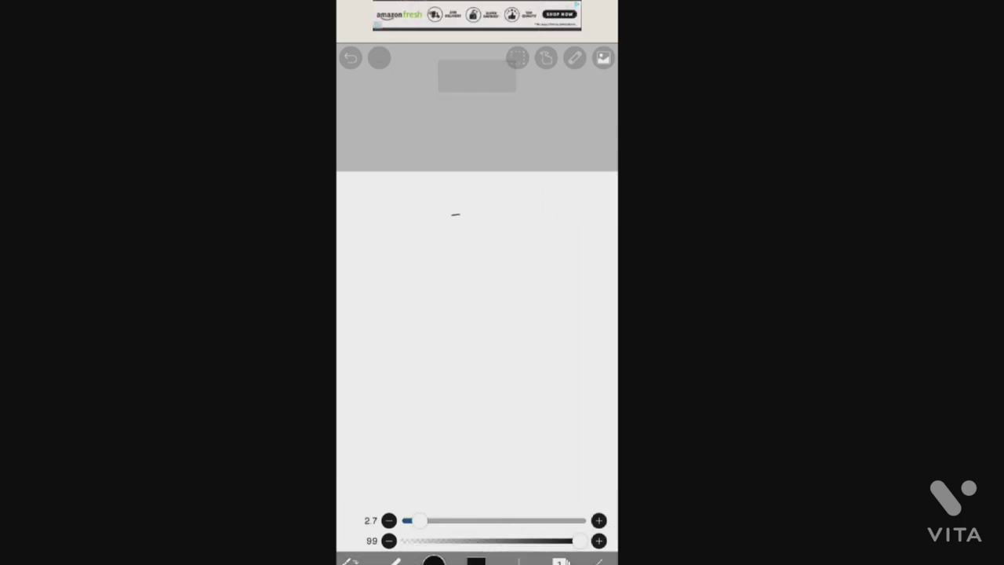
click(351, 58)
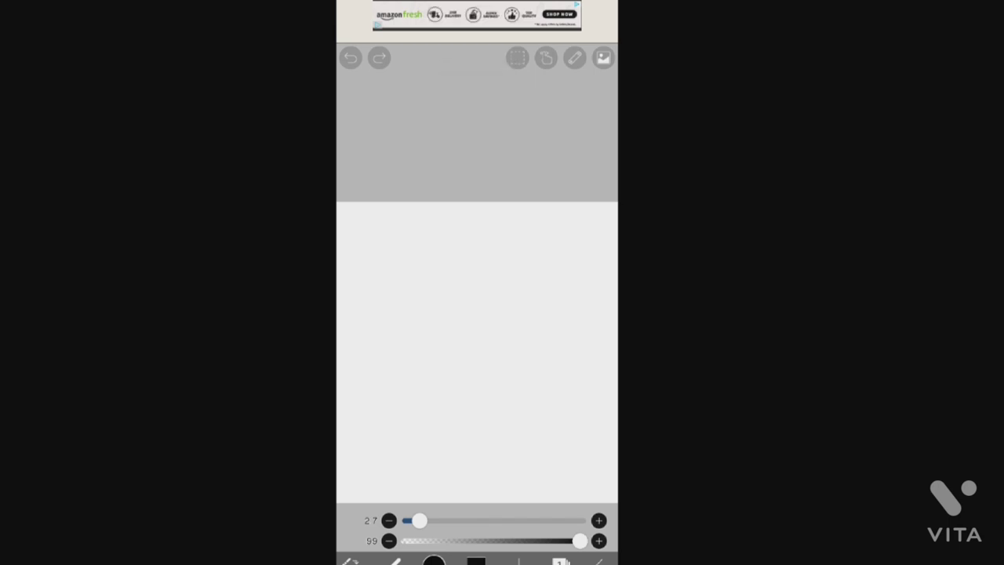
scroll(477, 314, up, 2)
scroll(477, 313, up, 2)
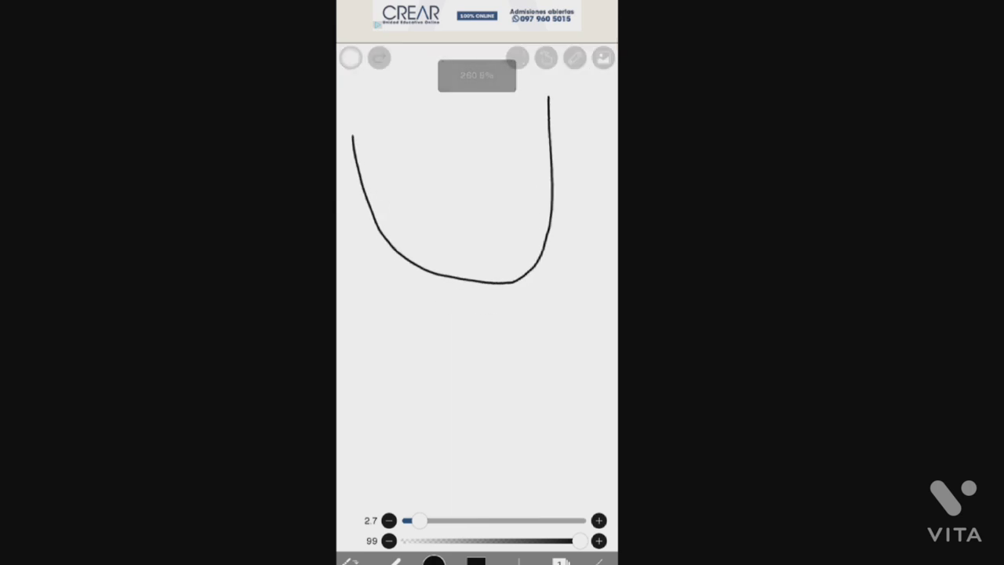
key(ctrl+z)
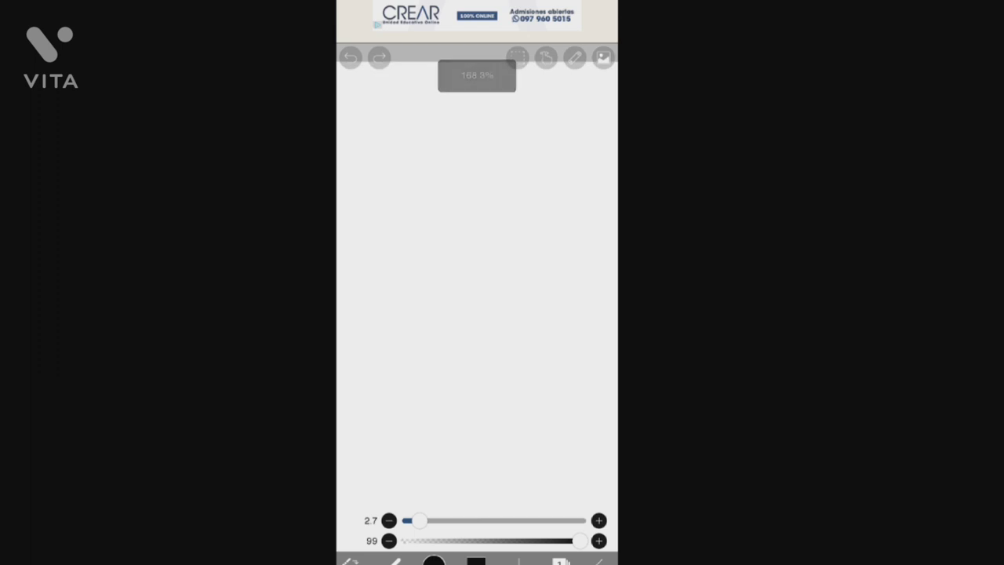
drag(407, 149, 409, 211)
Extend the chin outline and draw the left eyebrow, eyelid and iris.
drag(469, 251, 536, 217)
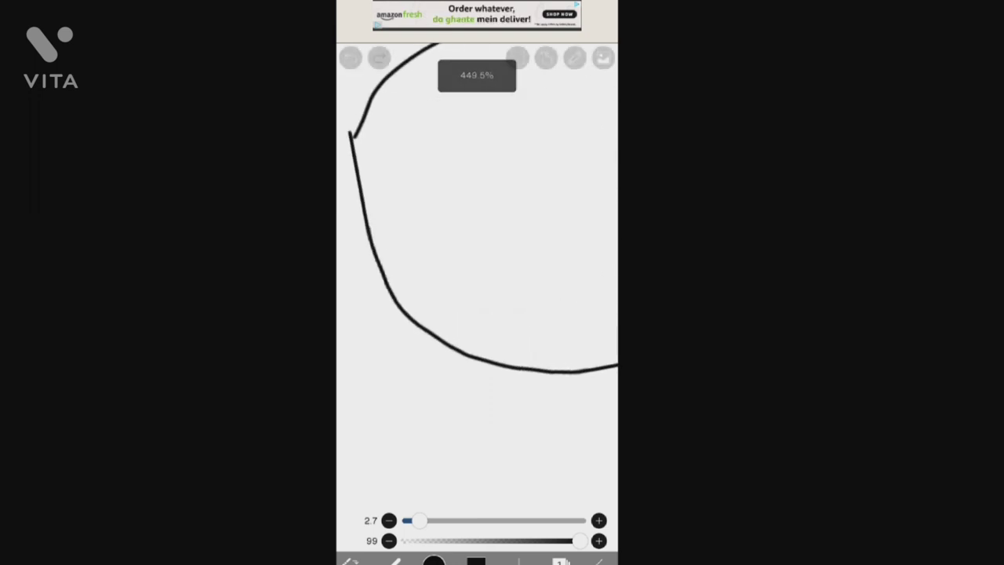
drag(392, 169, 541, 104)
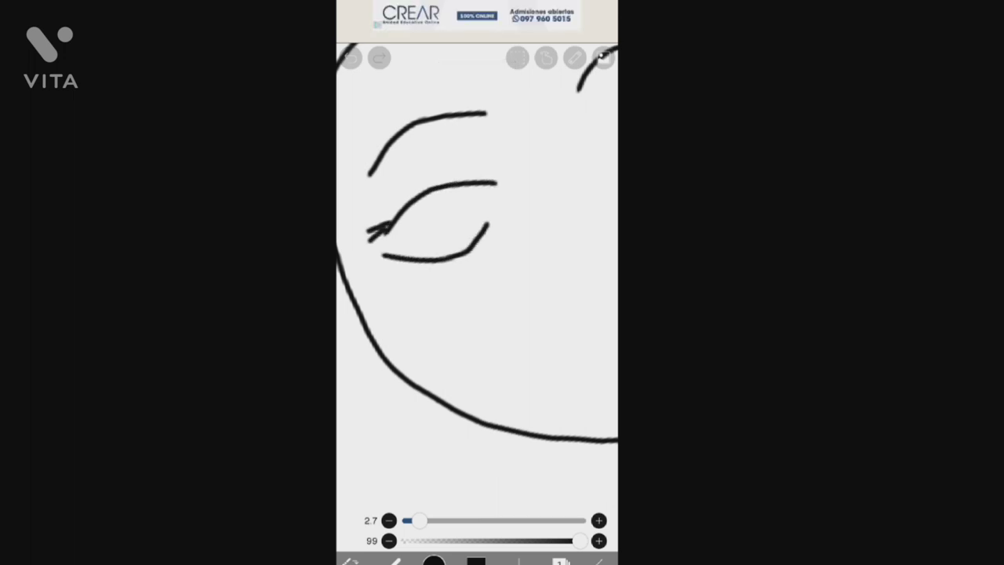
mouse_move(439, 164)
mouse_down()
mouse_move(415, 220)
mouse_move(494, 180)
mouse_up()
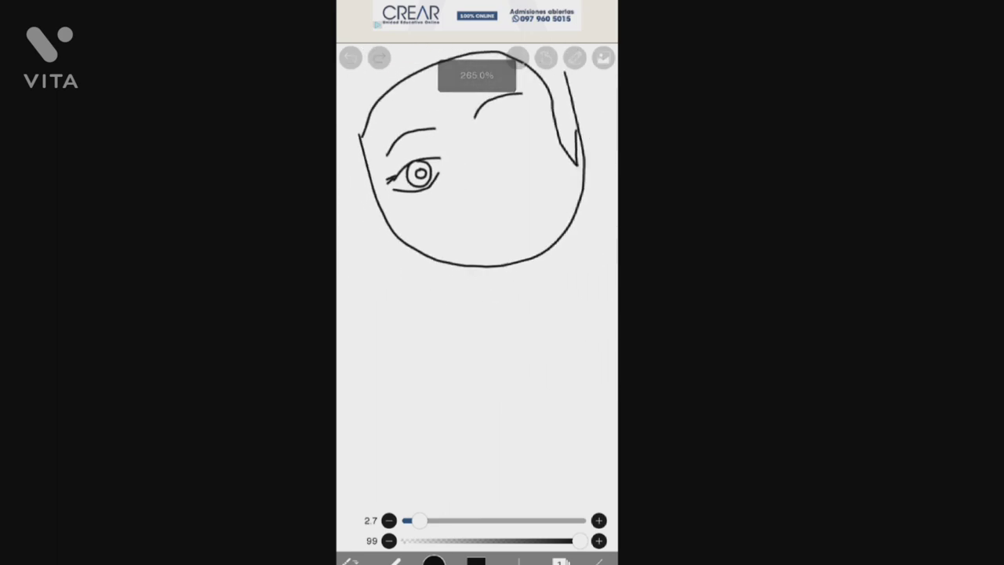
scroll(471, 196, up, 3)
Draw the right eye with brow, iris, pupil and lash, then the nose and mouth.
drag(471, 102, 549, 95)
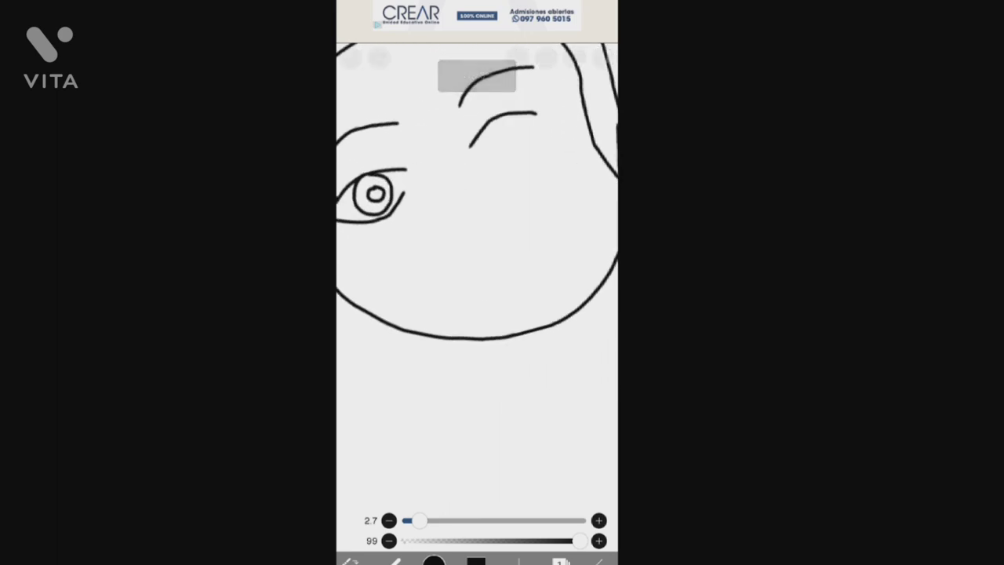
drag(471, 168, 518, 165)
scroll(502, 141, up, 3)
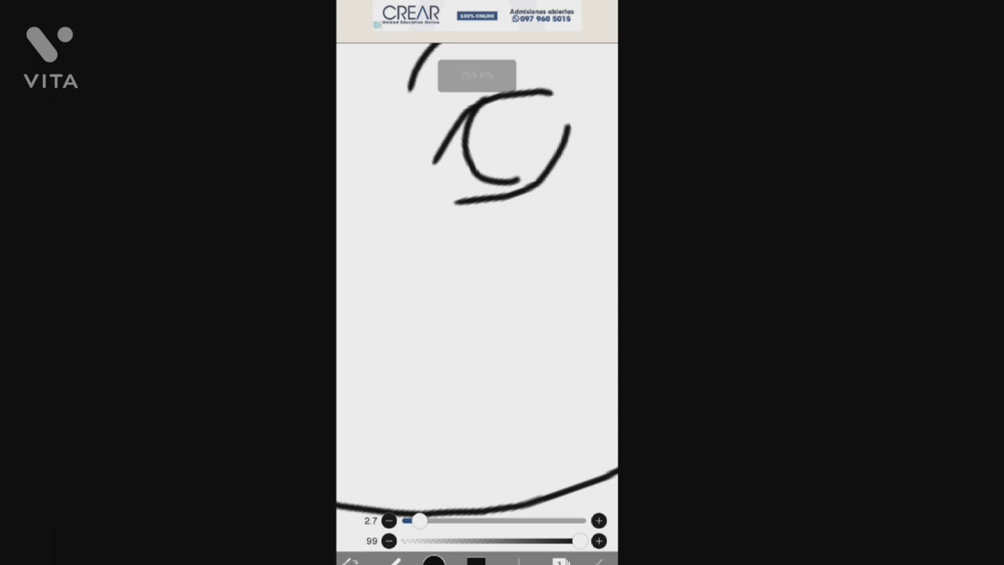
drag(502, 102, 512, 135)
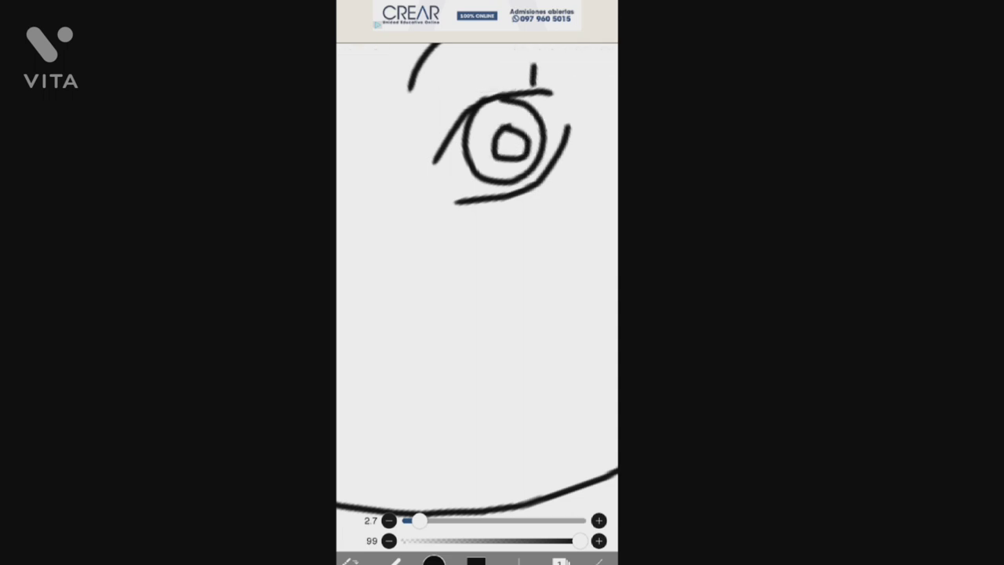
drag(541, 63, 546, 88)
scroll(487, 157, down, 3)
scroll(486, 157, up, 3)
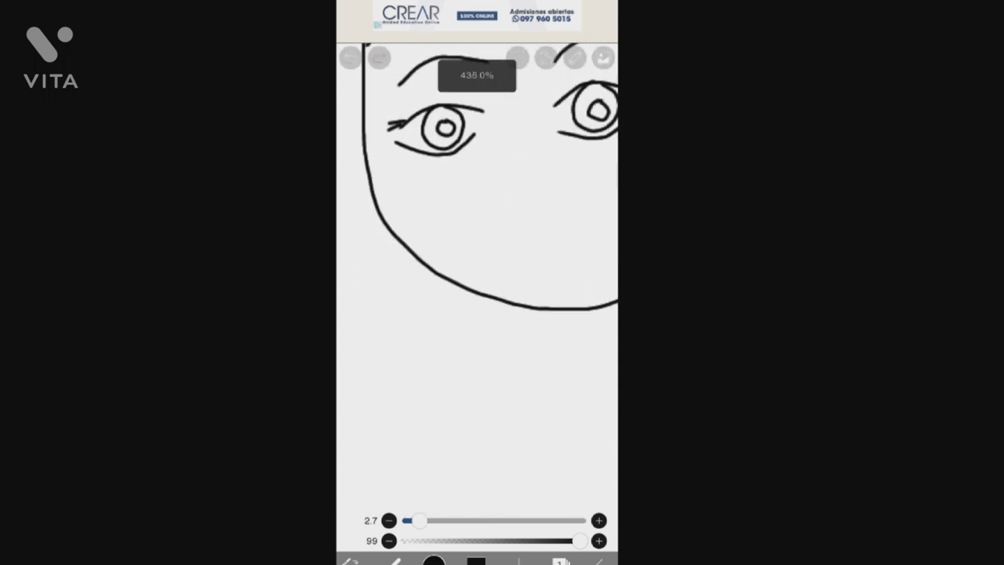
drag(506, 125, 510, 164)
drag(473, 233, 503, 227)
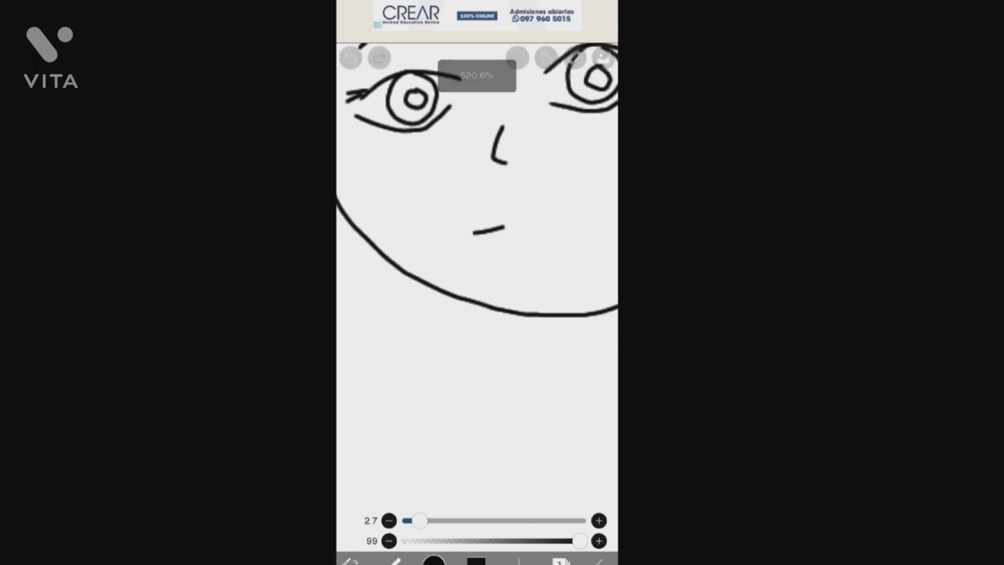
scroll(486, 157, down, 4)
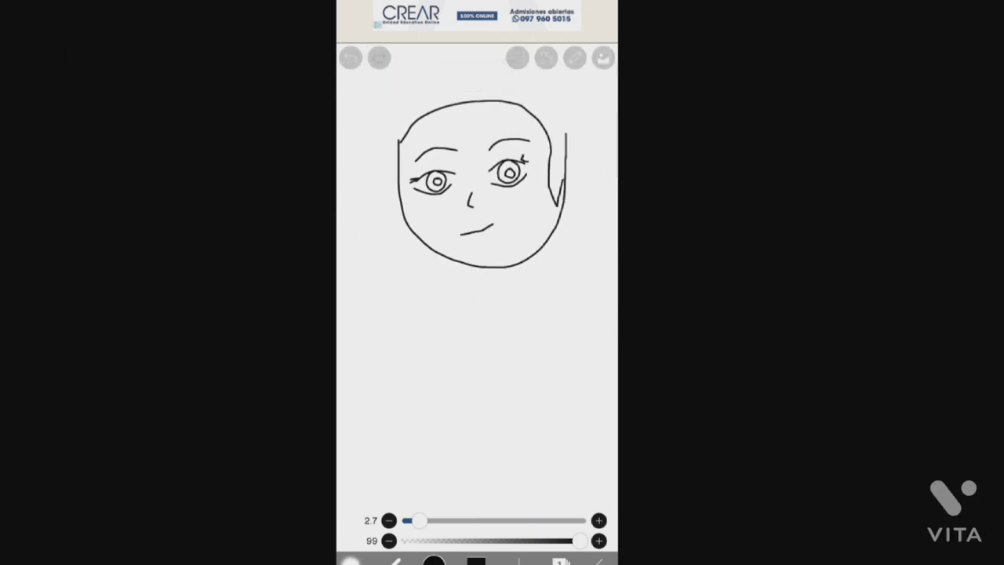
scroll(478, 180, up, 3)
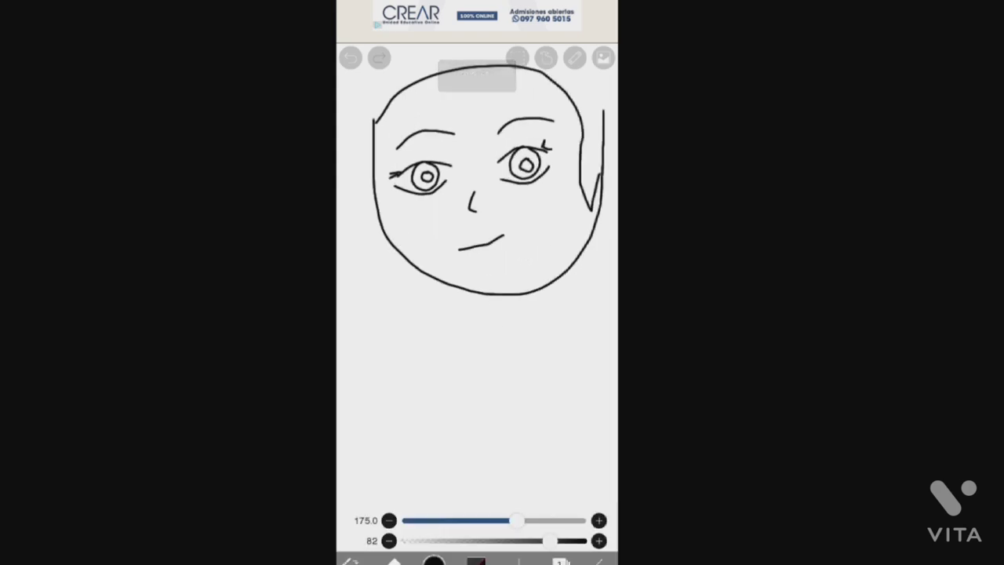
Erase the open right eye and redraw it as a closed wink with lashes, brush size 2.7.
drag(501, 161, 532, 146)
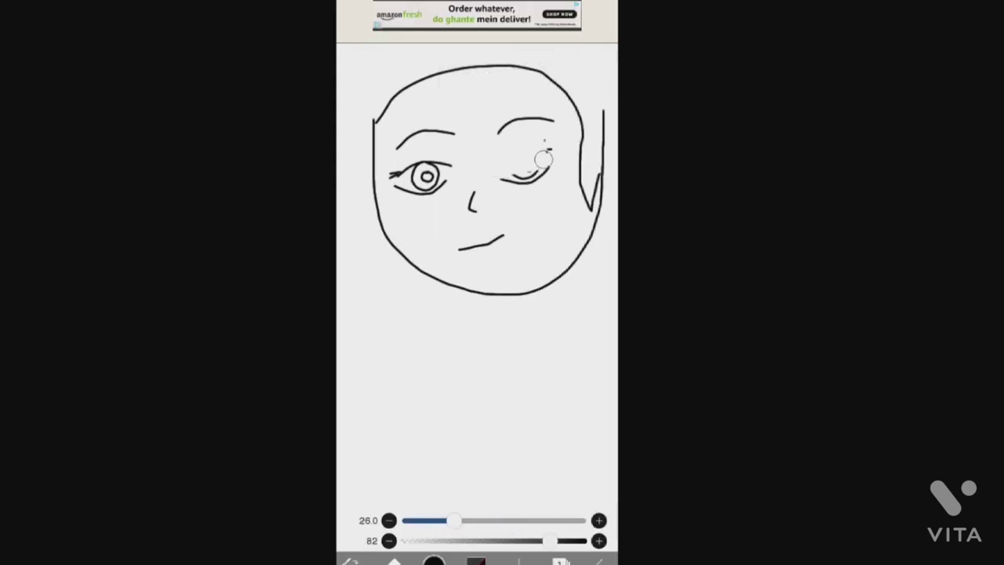
drag(447, 520, 408, 520)
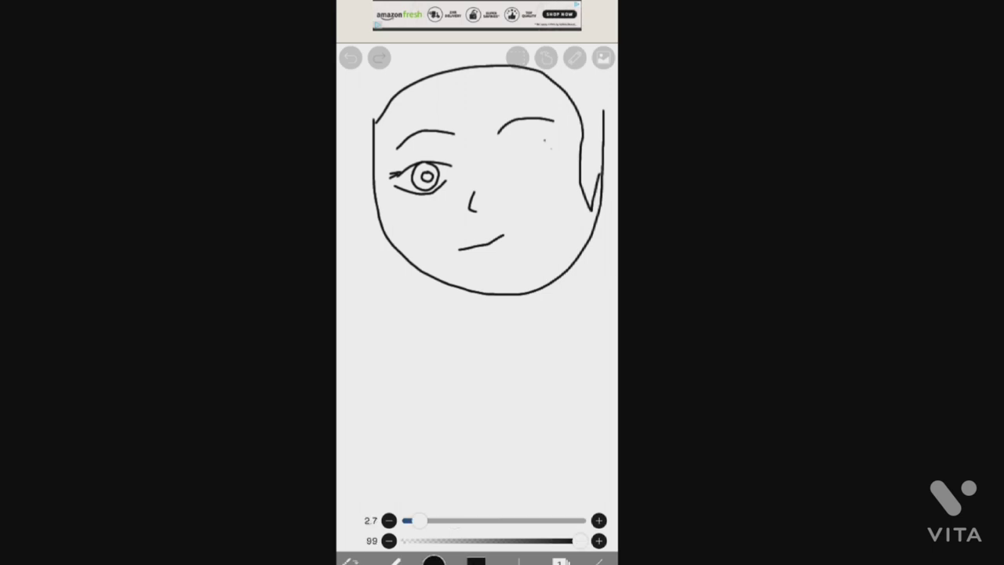
scroll(477, 196, up, 3)
drag(499, 165, 493, 176)
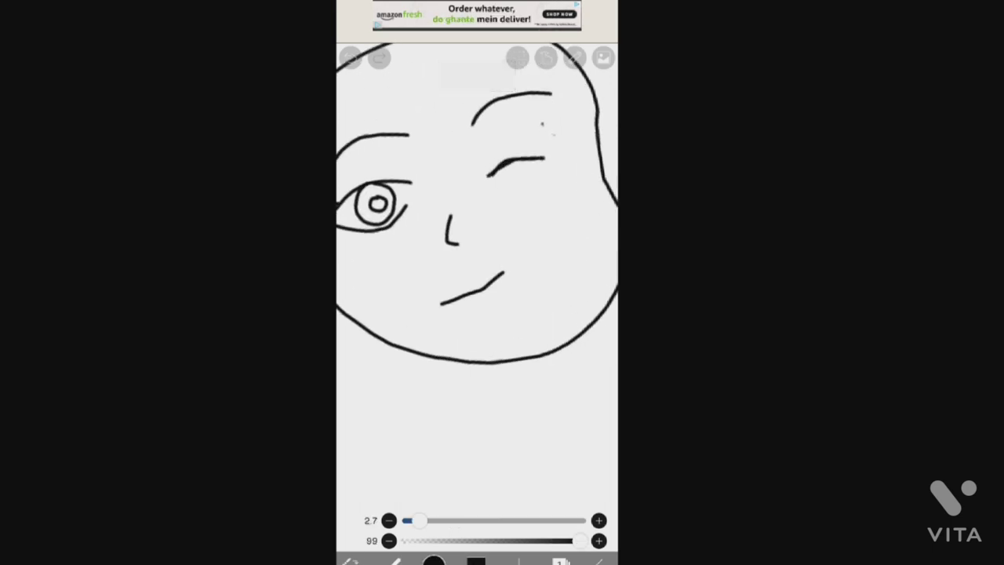
scroll(477, 196, down, 3)
scroll(477, 197, up, 5)
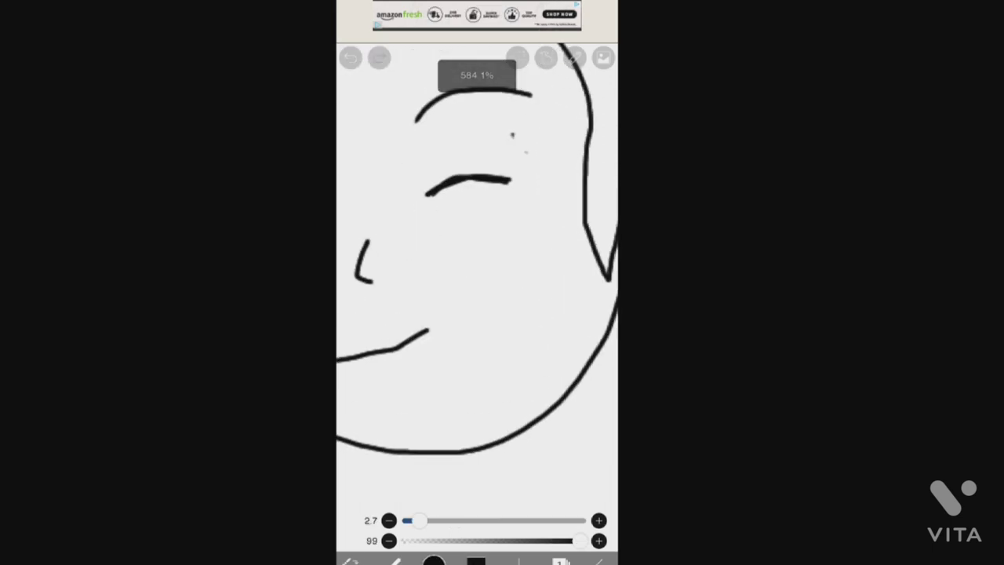
scroll(477, 196, down, 5)
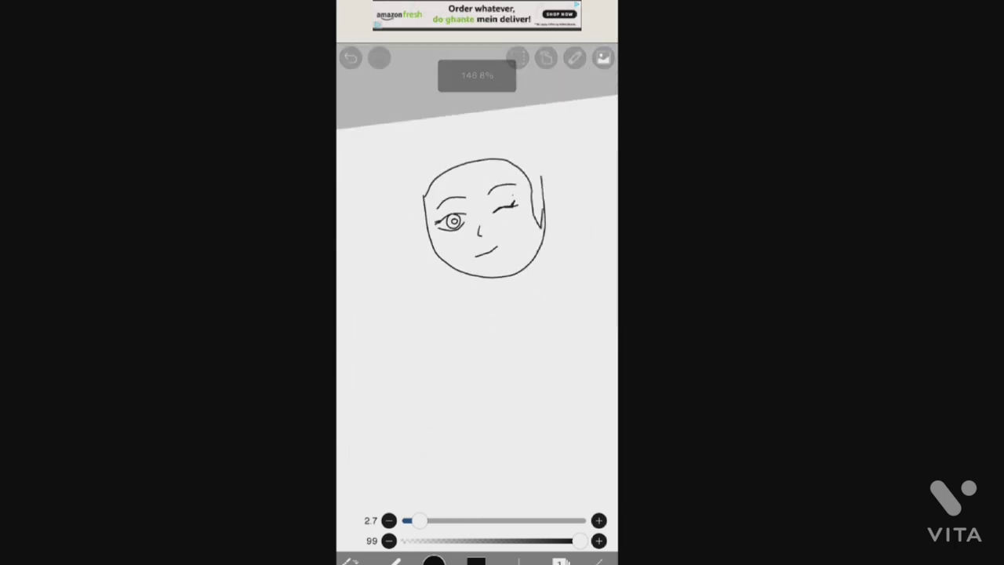
scroll(477, 196, up, 5)
Draw the neck, an arm line on the torso, and a rounded hair outline around the head.
drag(462, 250, 468, 289)
scroll(477, 235, up, 4)
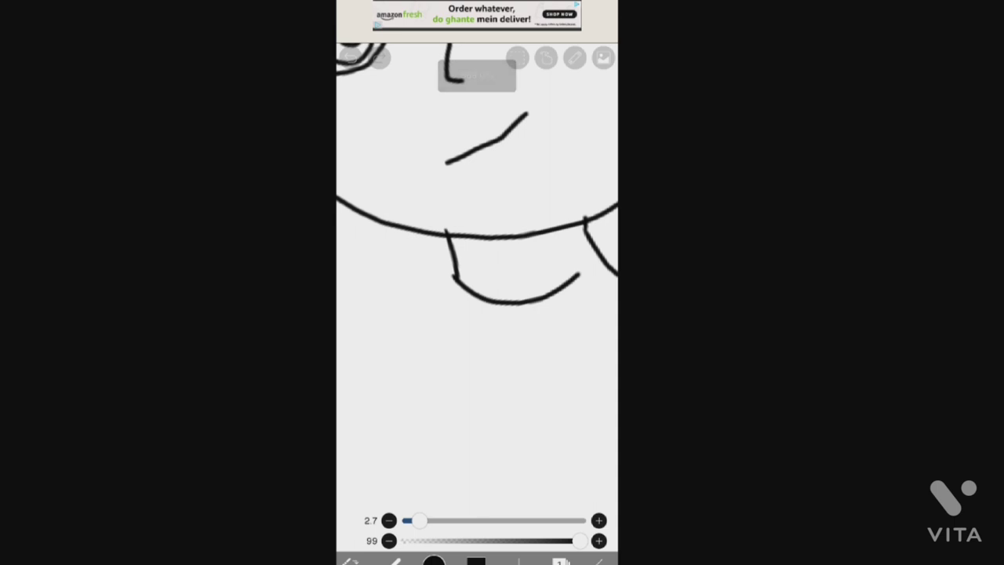
scroll(477, 196, down, 3)
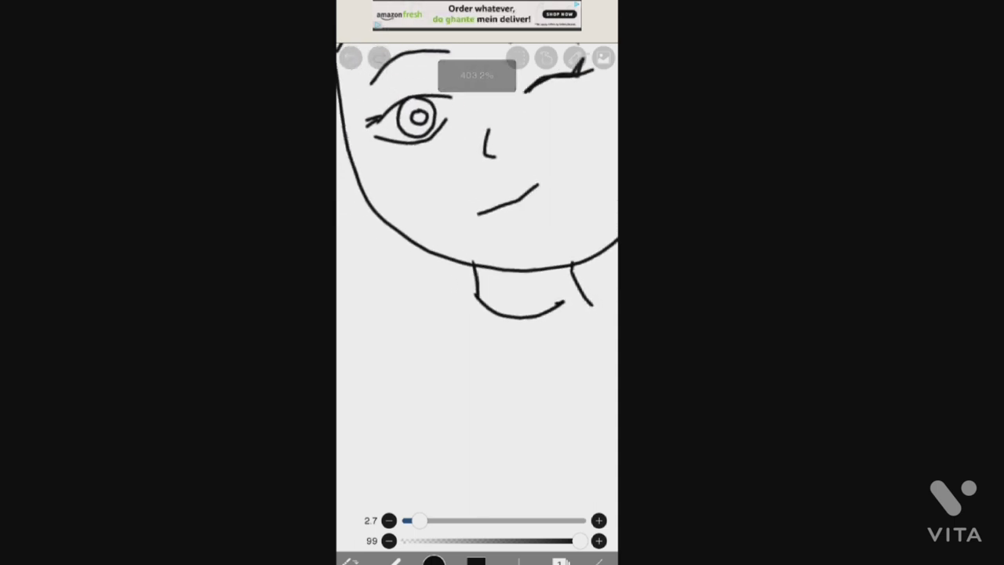
scroll(477, 196, down, 3)
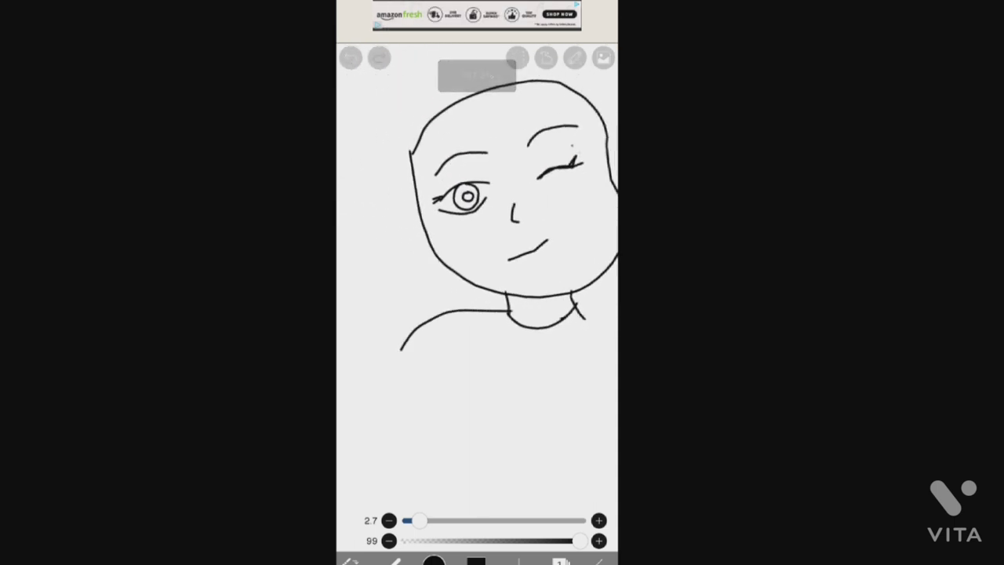
scroll(477, 236, down, 4)
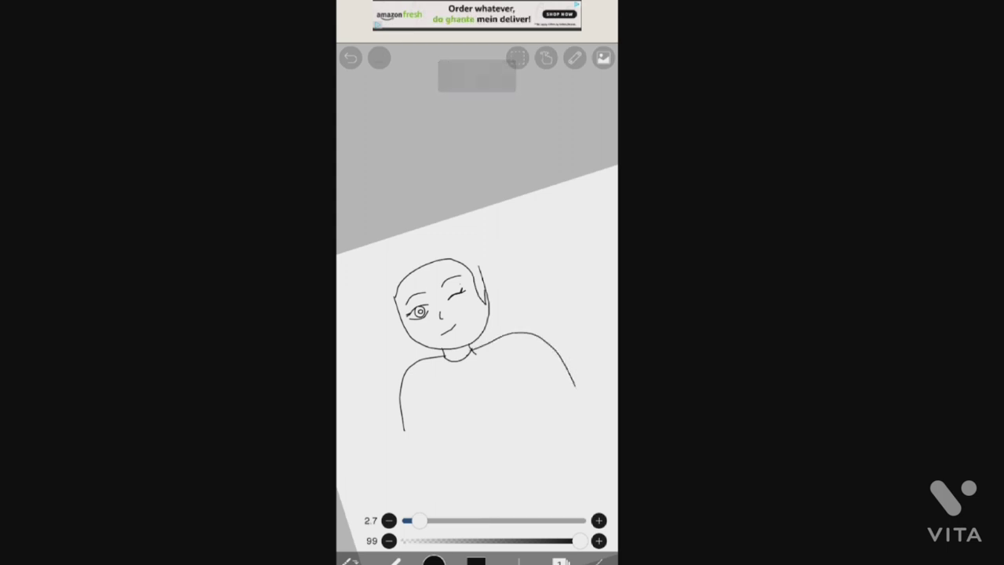
scroll(477, 274, up, 3)
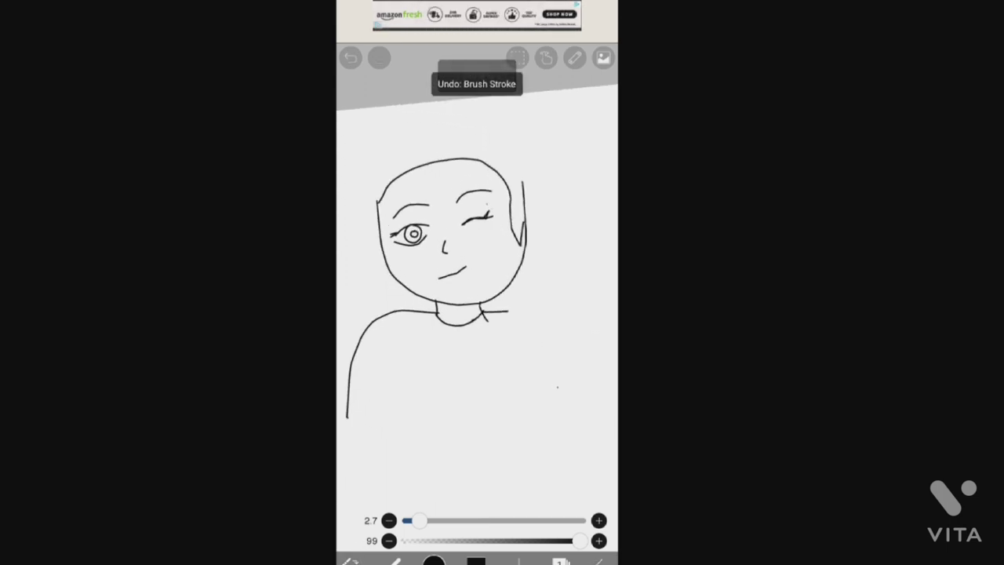
scroll(477, 235, up, 3)
drag(445, 339, 450, 365)
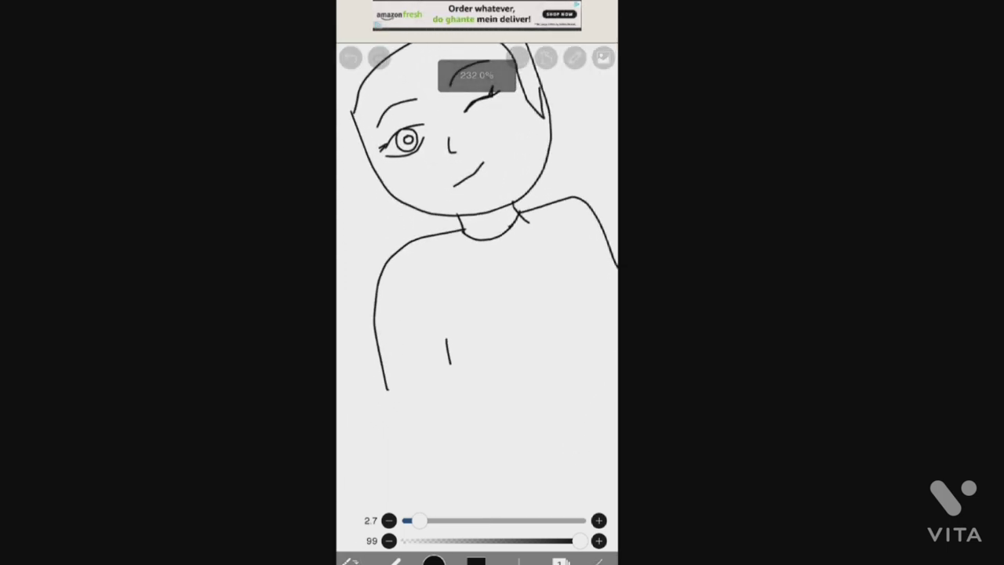
scroll(477, 235, down, 2)
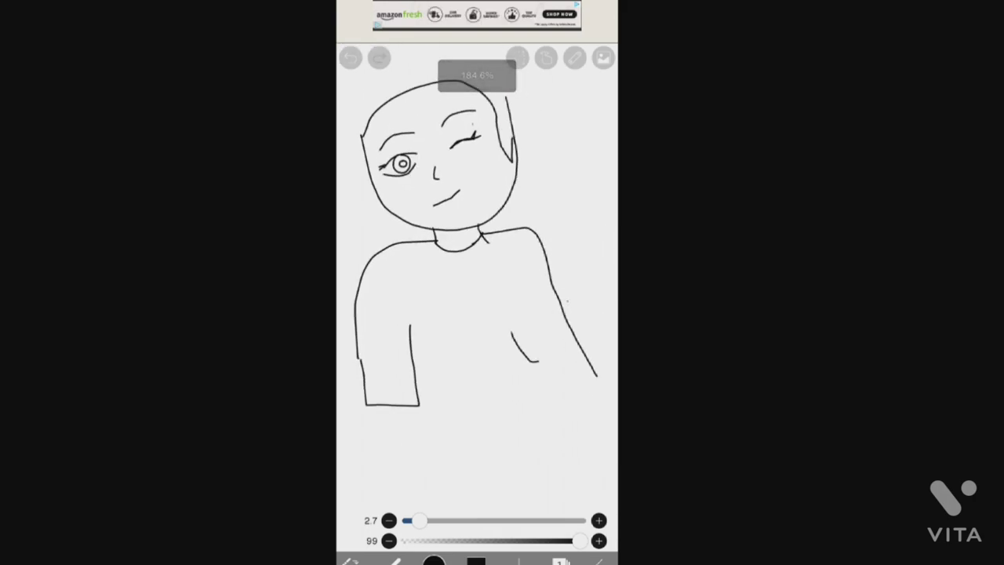
scroll(477, 236, up, 3)
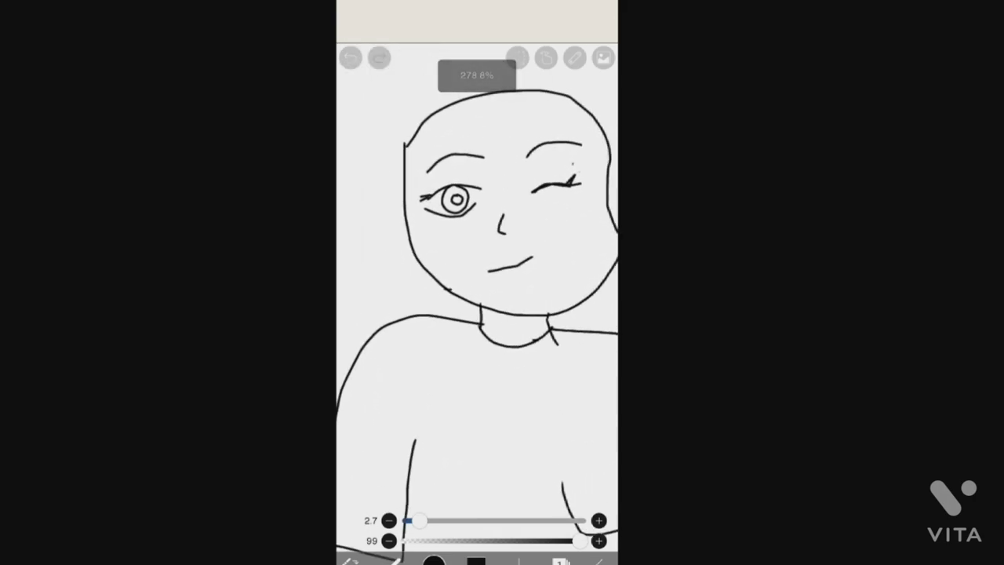
drag(408, 141, 471, 306)
scroll(477, 236, down, 2)
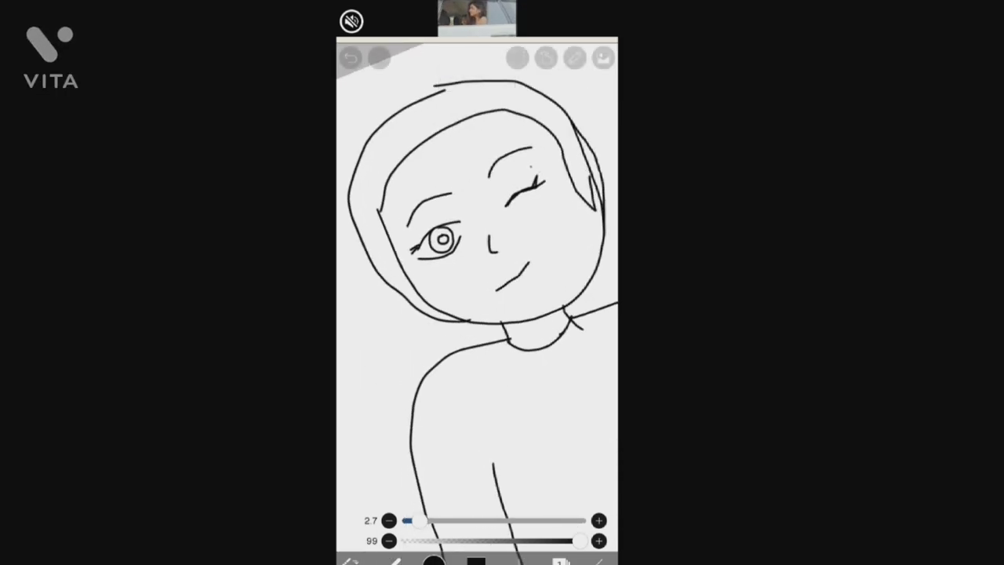
scroll(477, 235, down, 2)
Draw a ponytail trailing from the right side of the head.
drag(470, 145, 556, 184)
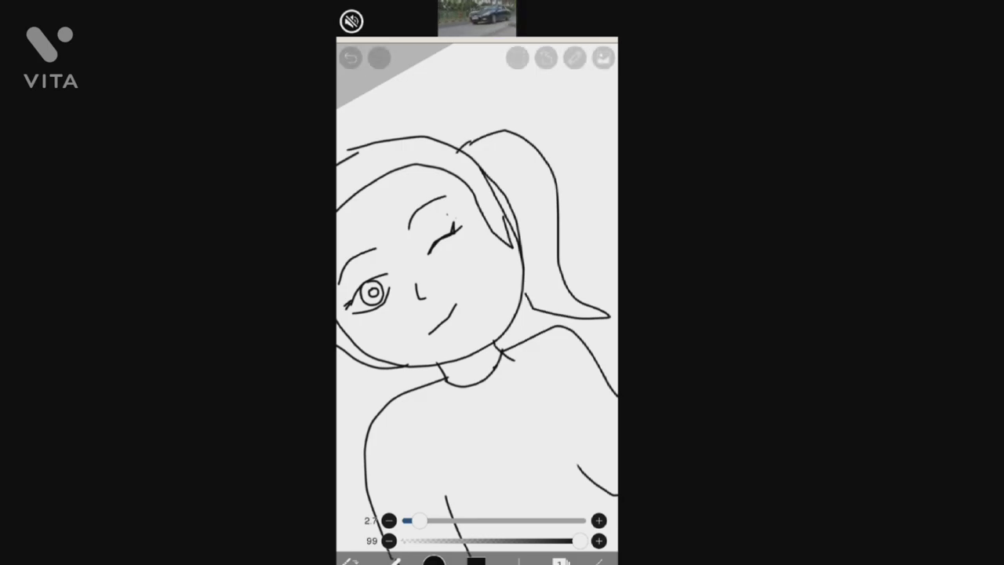
scroll(477, 235, down, 4)
scroll(440, 204, up, 3)
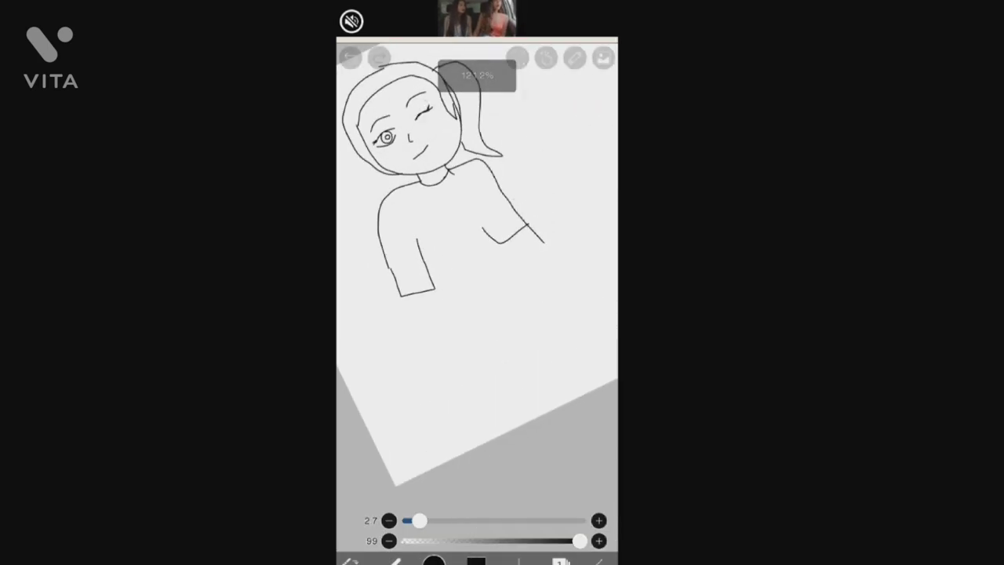
scroll(503, 196, up, 3)
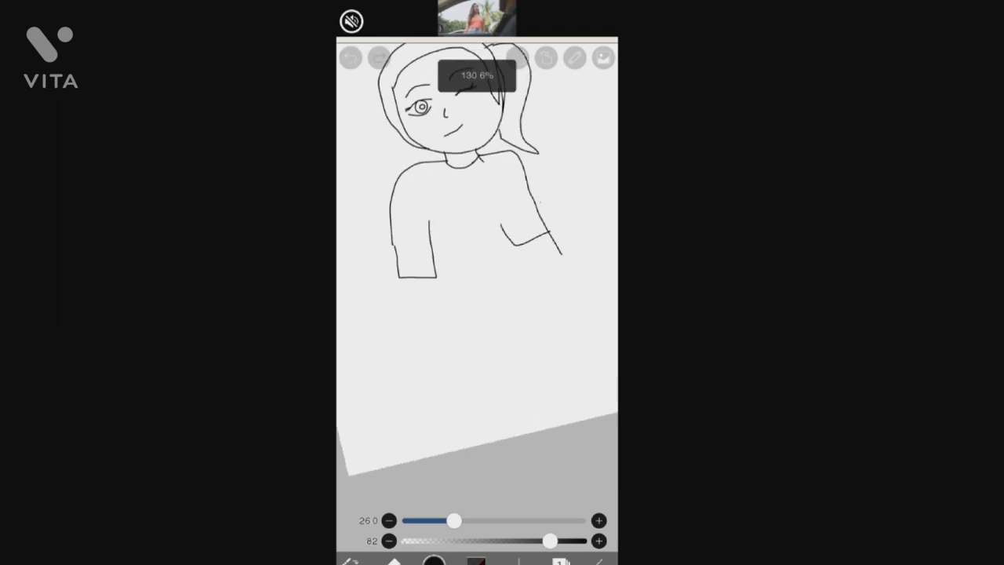
scroll(549, 196, up, 3)
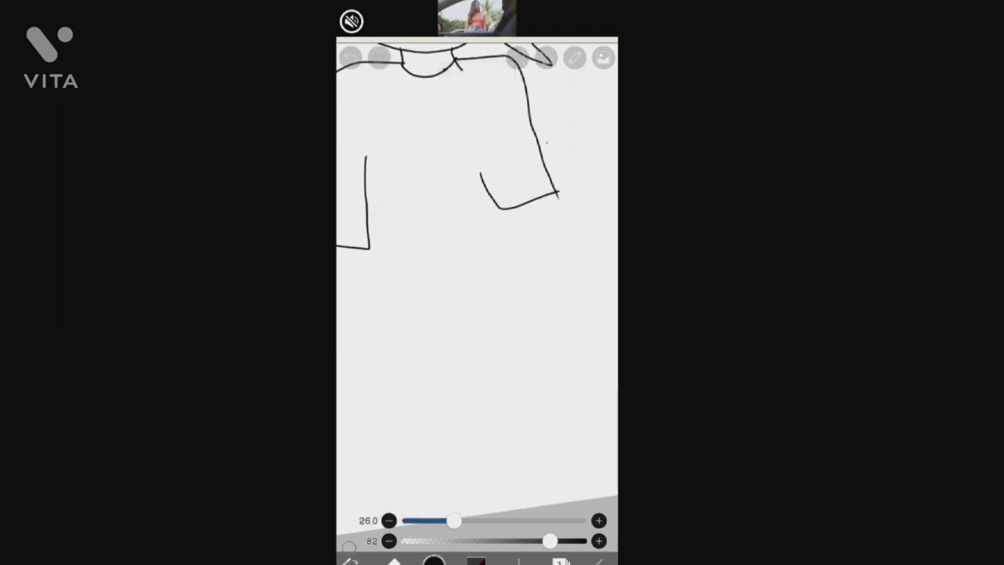
scroll(477, 196, up, 2)
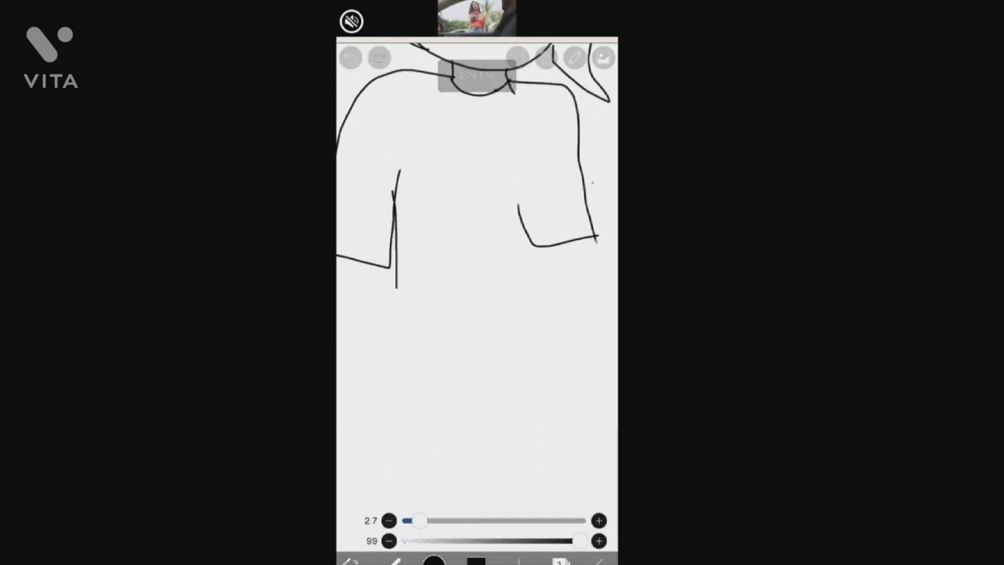
Undo the last torso stroke and draw fingered hands at the ends of the arms.
click(351, 58)
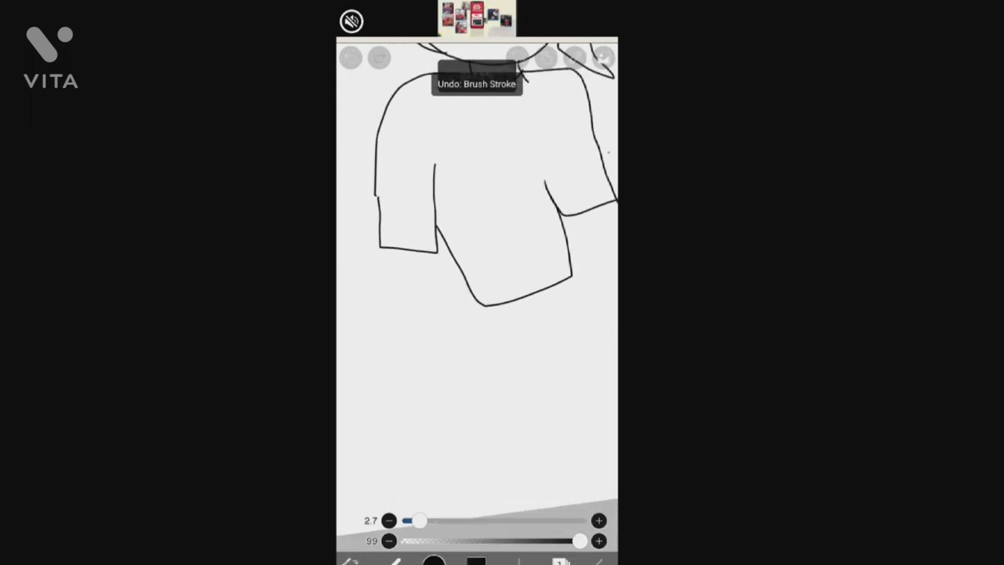
scroll(487, 220, up, 3)
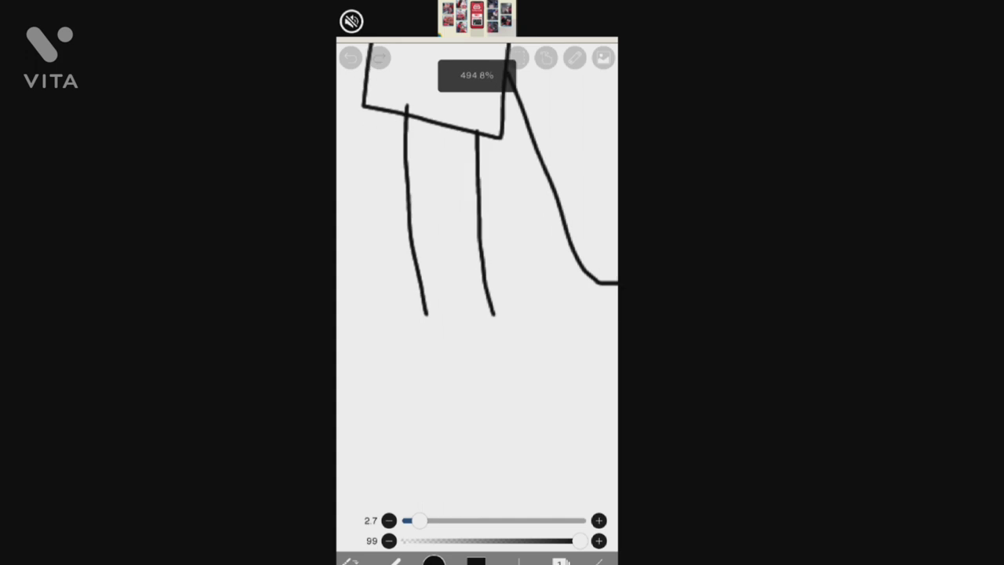
scroll(470, 235, up, 3)
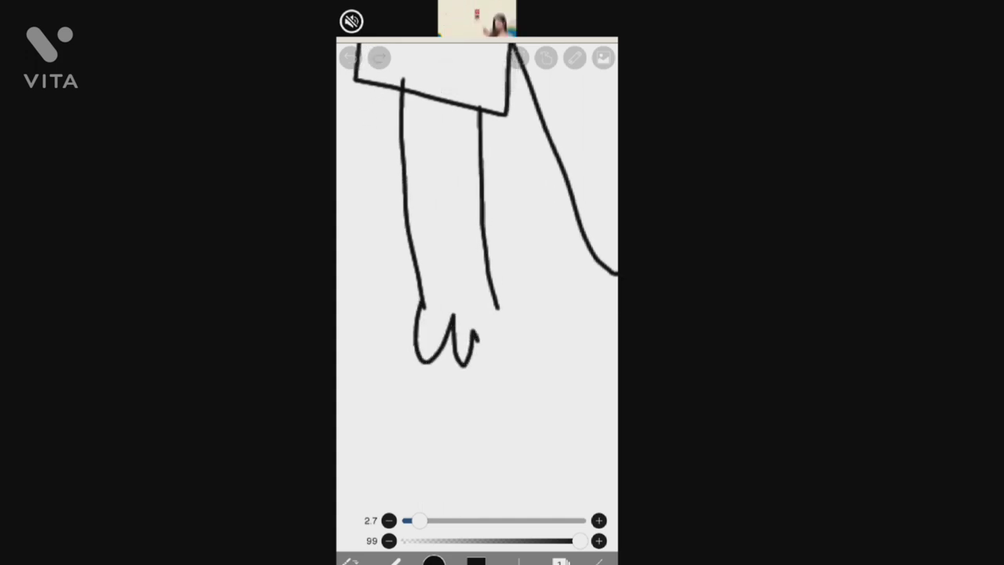
scroll(477, 235, down, 4)
scroll(477, 235, up, 4)
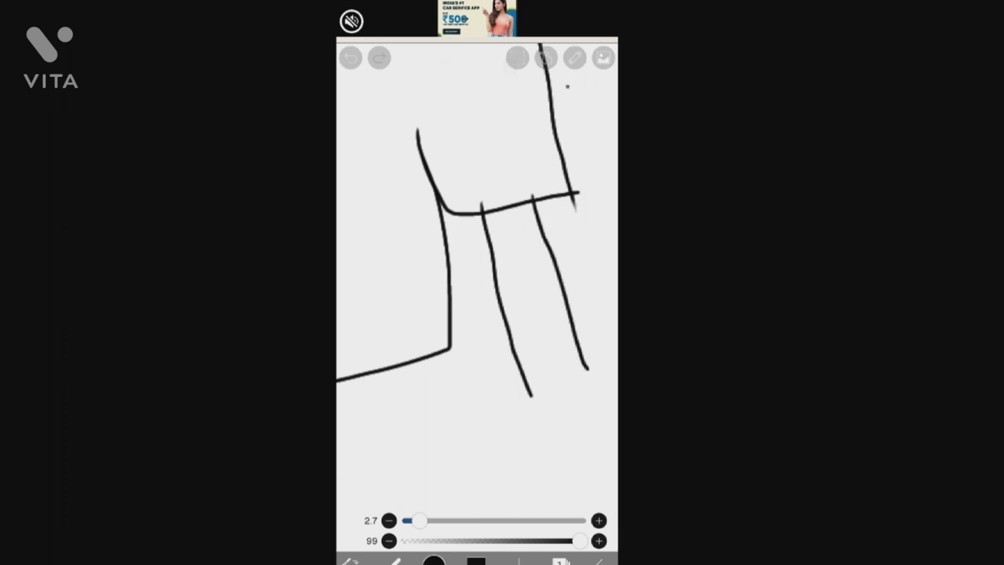
scroll(477, 235, up, 3)
mouse_move(442, 278)
mouse_down()
mouse_move(492, 356)
mouse_move(522, 271)
mouse_up()
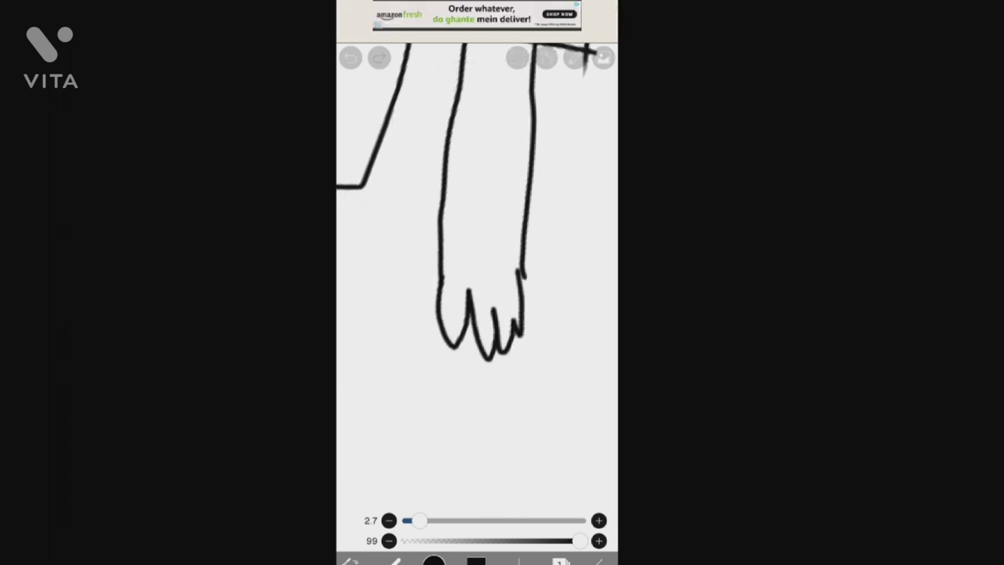
scroll(477, 235, down, 5)
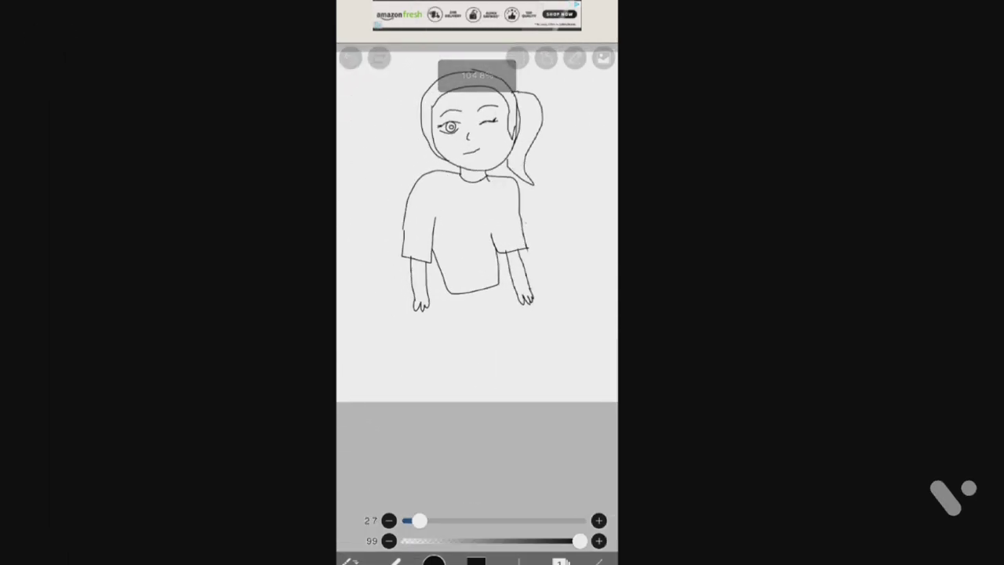
click(560, 558)
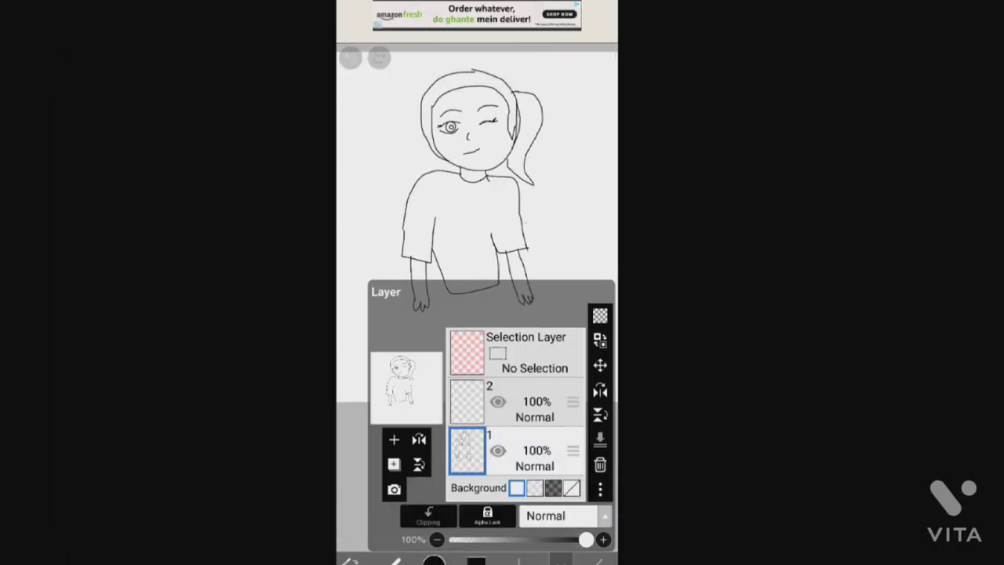
Reorder the layers so the sketch sits below the active empty layer.
drag(573, 450, 573, 396)
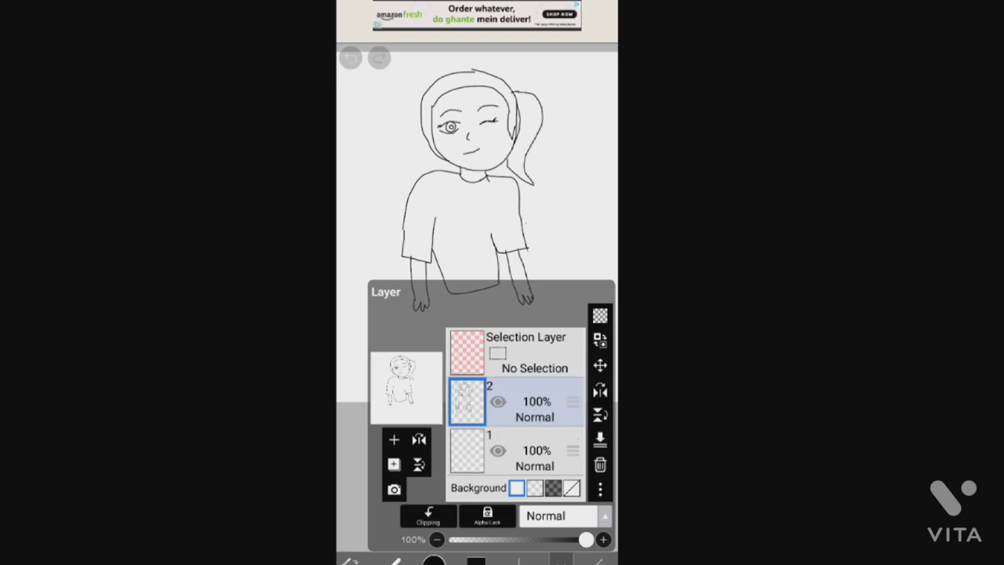
click(497, 450)
drag(573, 401, 573, 447)
click(478, 196)
Select the Bucket fill tool and pick a light peach-orange colour on the colour wheel.
click(392, 559)
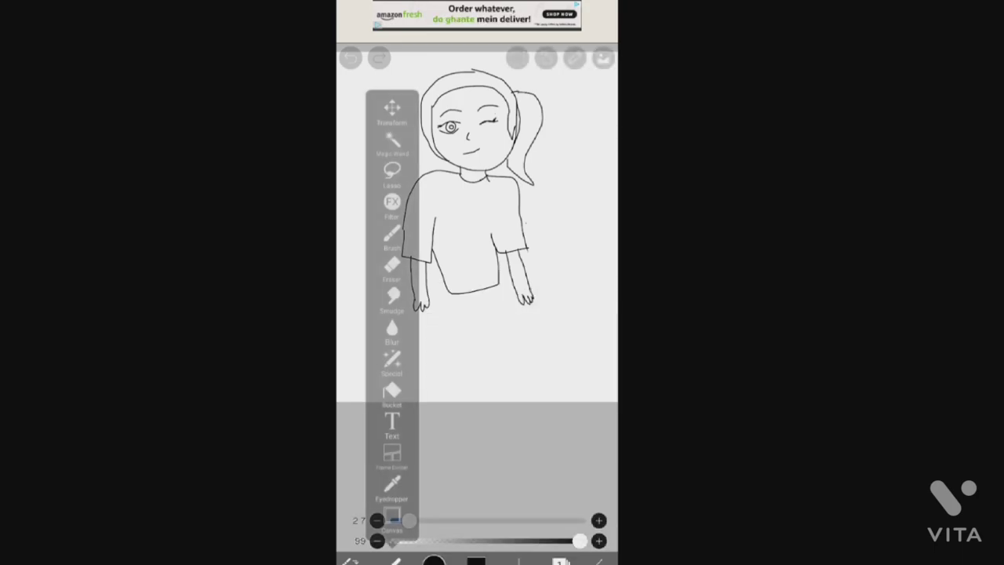
click(435, 558)
click(502, 329)
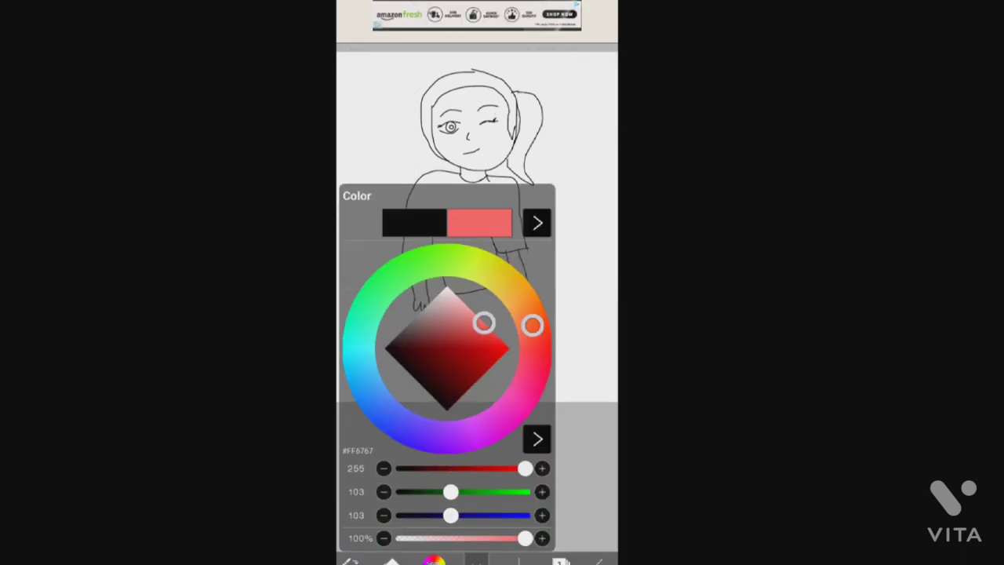
click(538, 223)
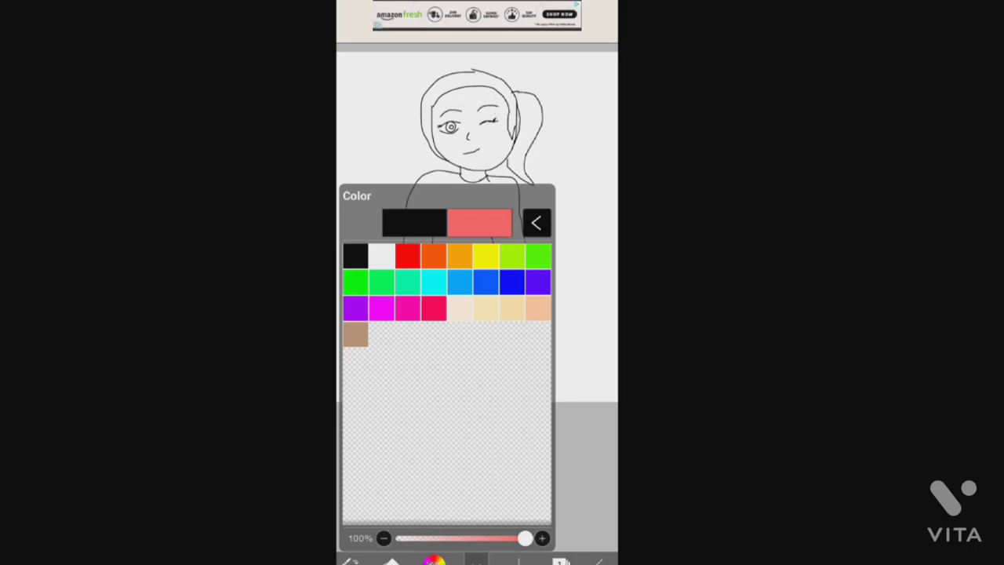
click(536, 223)
mouse_move(483, 322)
mouse_down()
mouse_move(503, 345)
mouse_move(528, 310)
mouse_up()
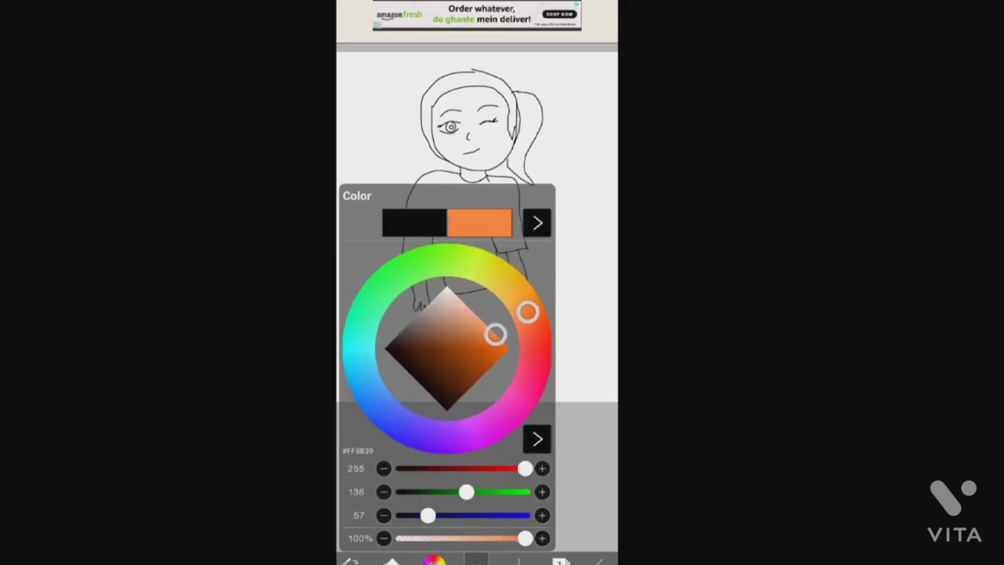
drag(502, 346, 481, 323)
click(470, 353)
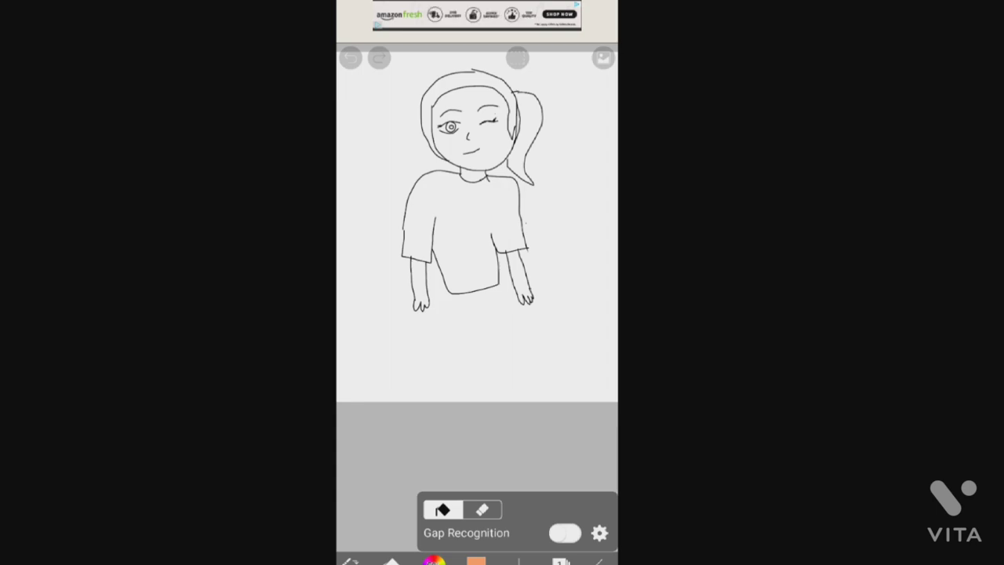
Bucket-fill the shirt body and left sleeve orange with Gap Recognition, undoing stray spills.
click(376, 353)
click(350, 57)
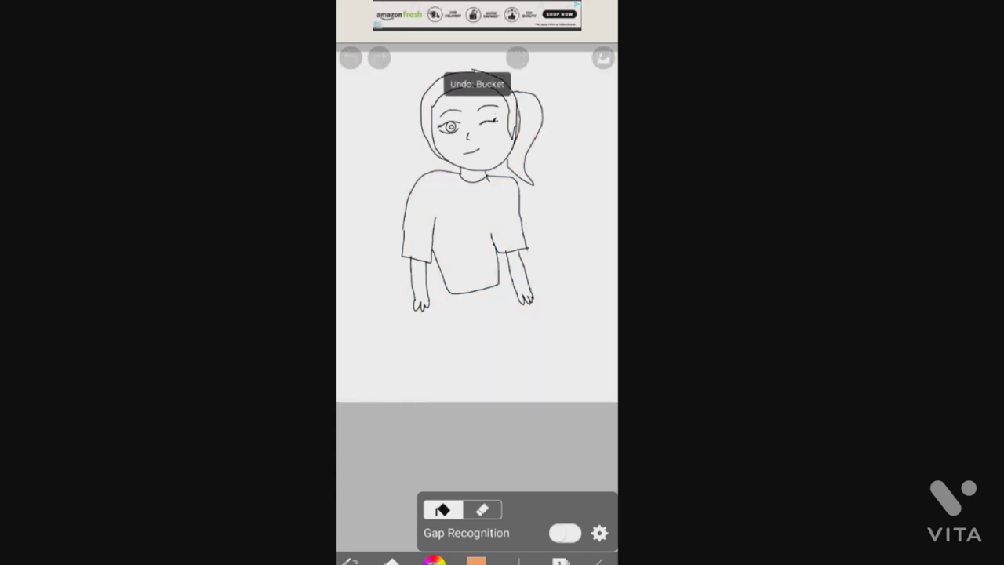
click(565, 533)
click(467, 259)
click(440, 196)
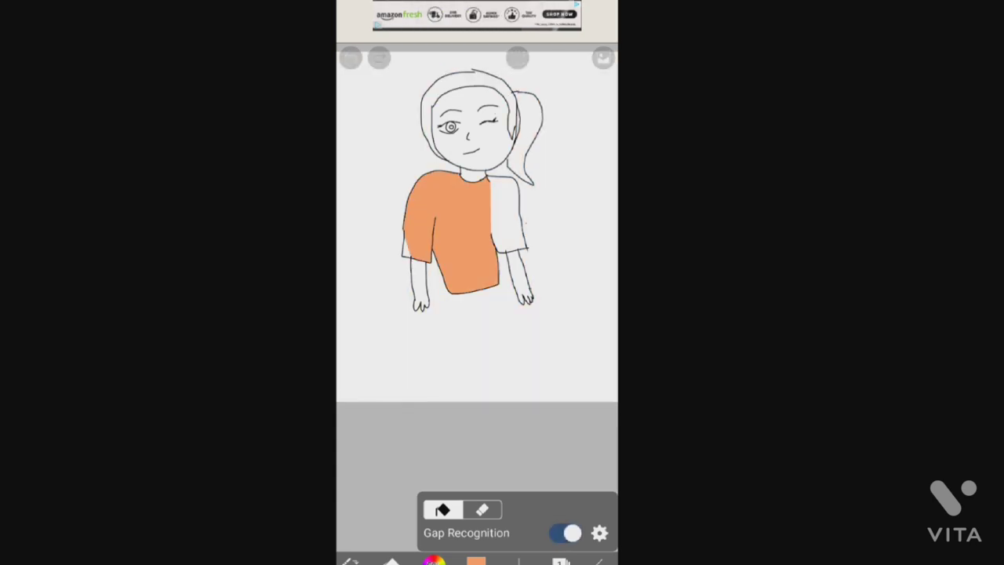
click(351, 57)
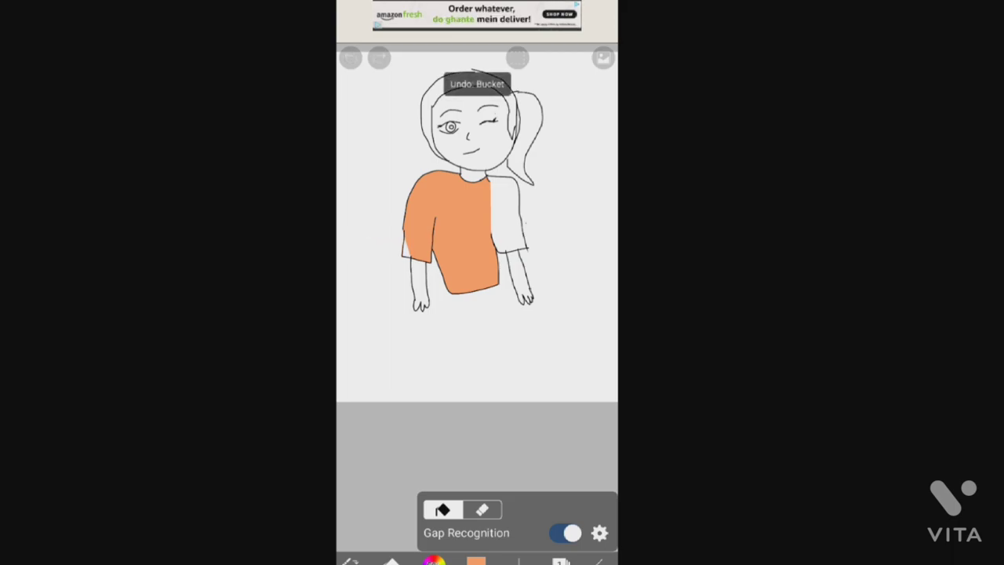
scroll(471, 235, up, 5)
scroll(477, 236, down, 4)
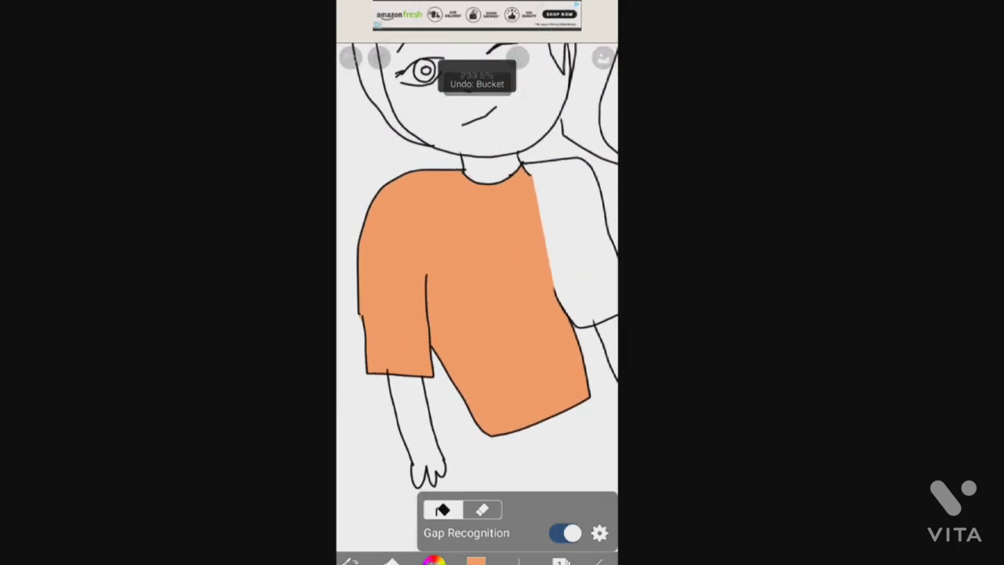
scroll(477, 235, up, 5)
scroll(477, 275, down, 5)
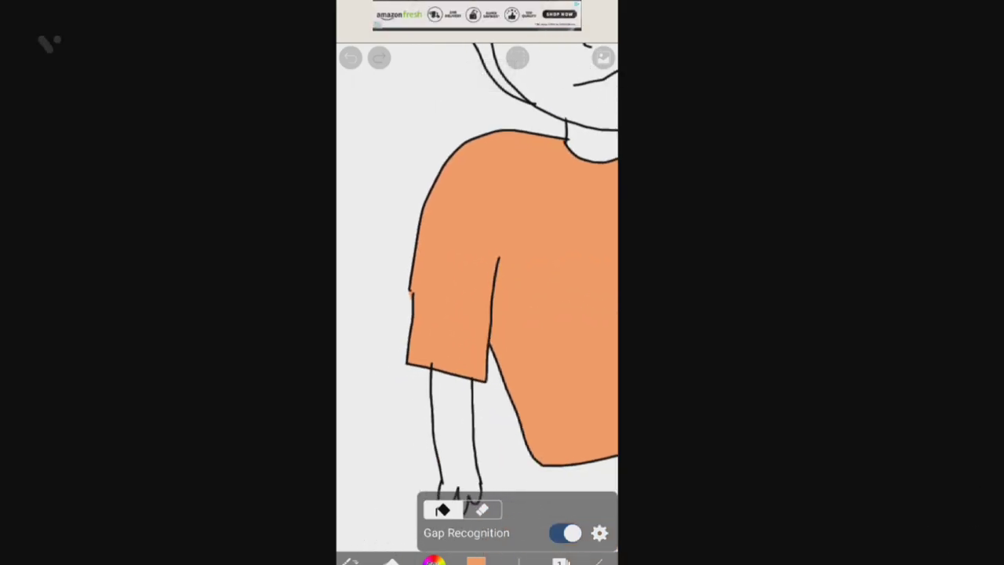
click(565, 533)
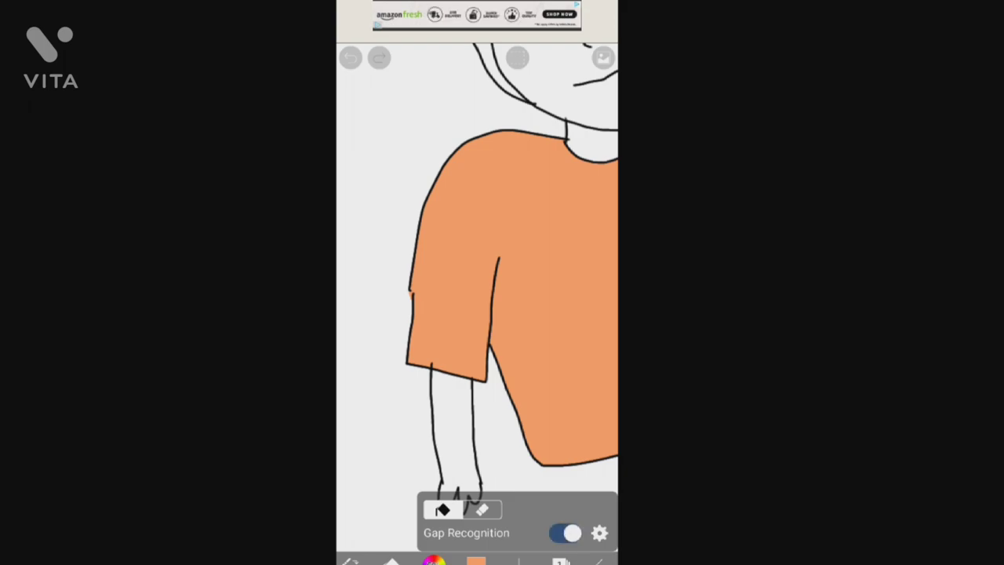
scroll(477, 274, down, 5)
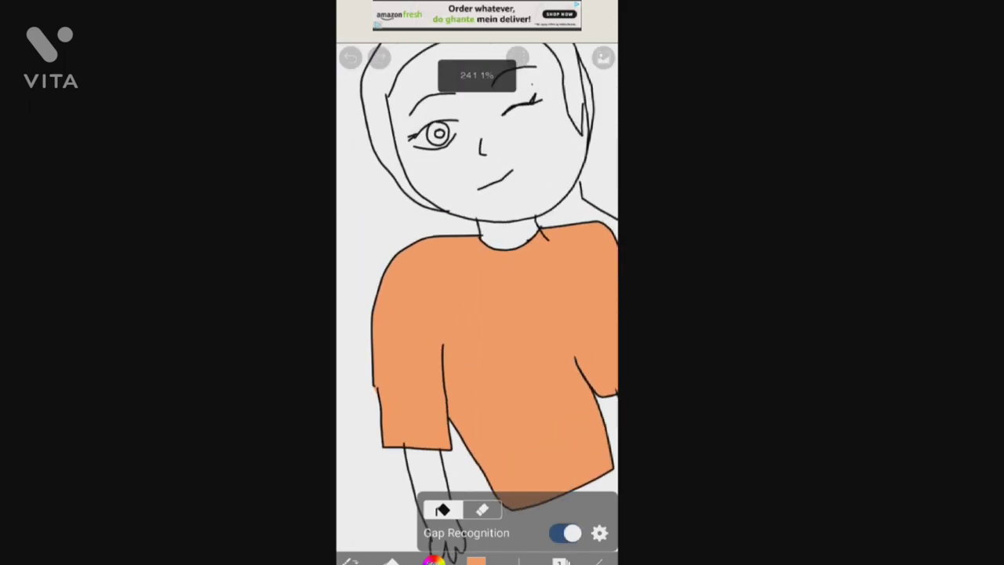
scroll(477, 275, up, 2)
click(436, 559)
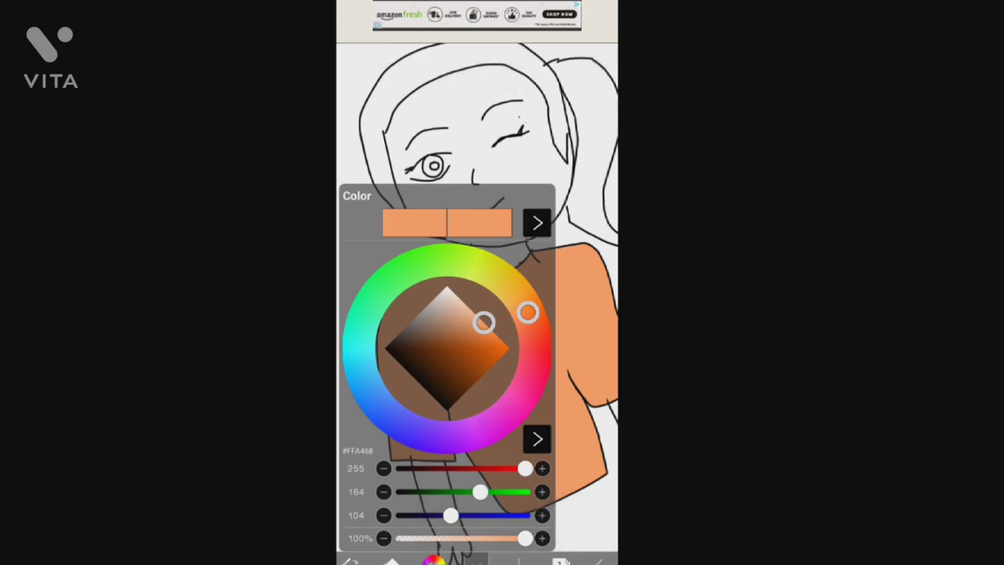
Pick the light skin swatch and bucket-fill the face in three taps, then disable Gap Recognition.
click(436, 559)
click(538, 222)
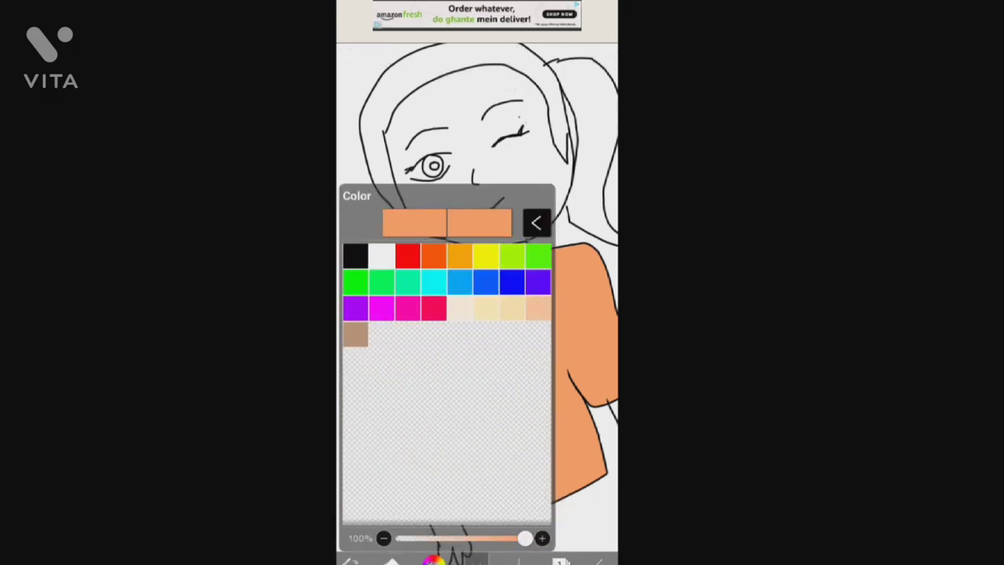
click(481, 293)
click(518, 142)
click(517, 181)
click(506, 165)
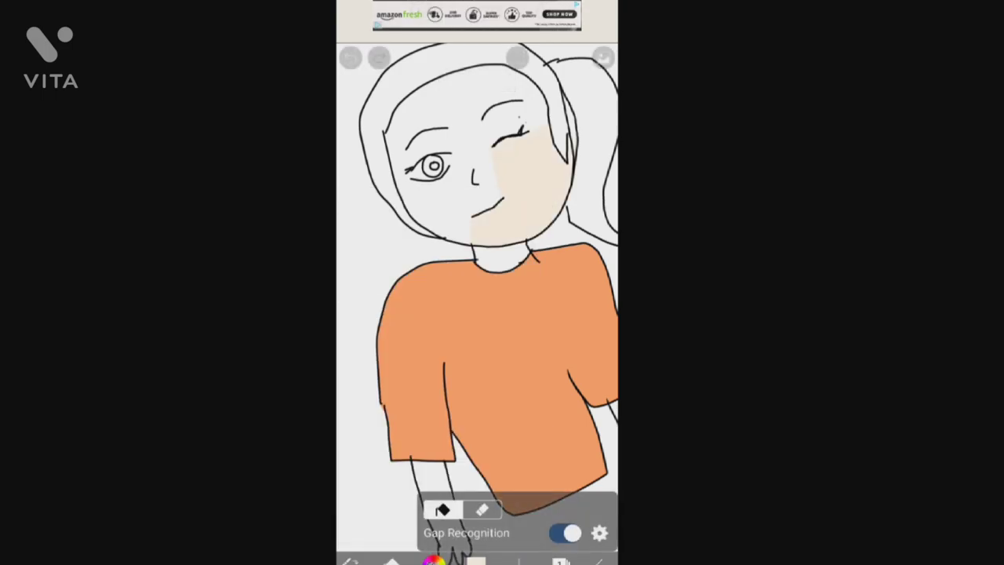
click(565, 534)
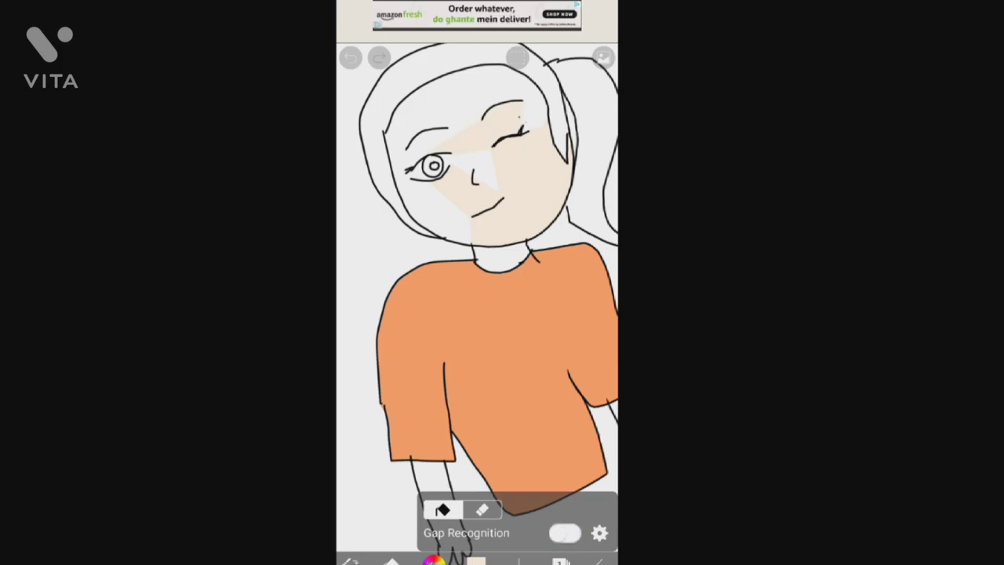
scroll(477, 236, down, 3)
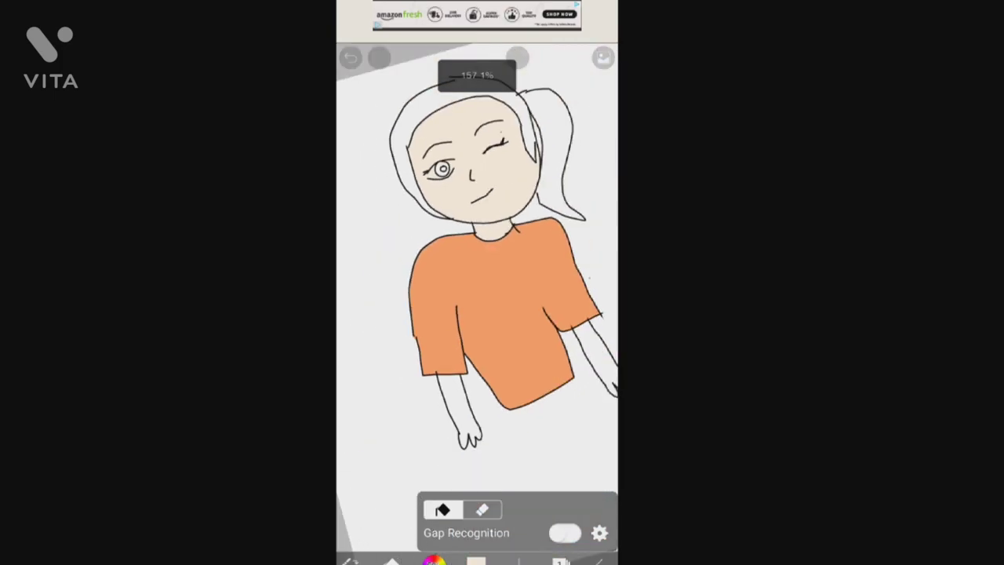
scroll(476, 235, up, 3)
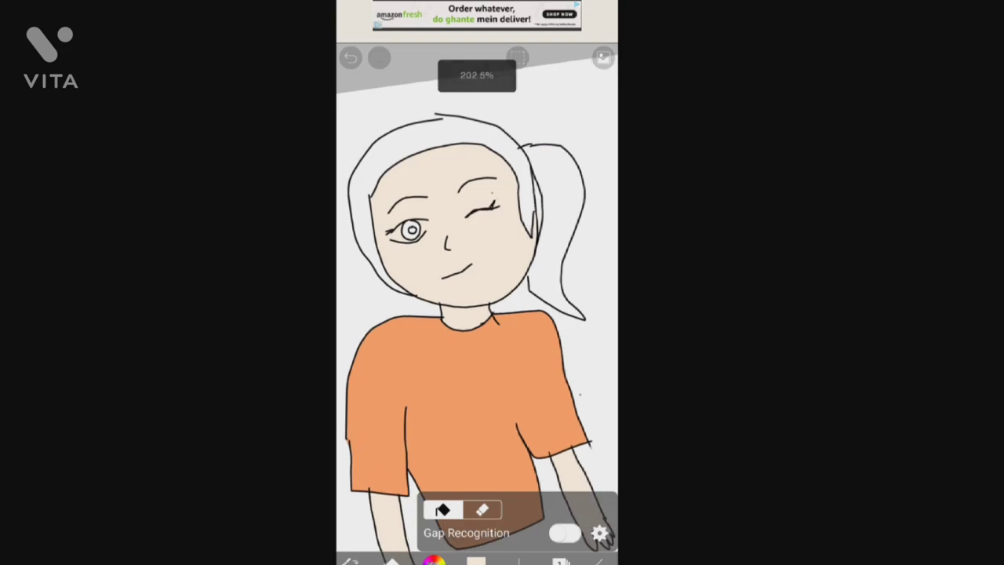
Select the brown swatch from the colour palette.
click(436, 560)
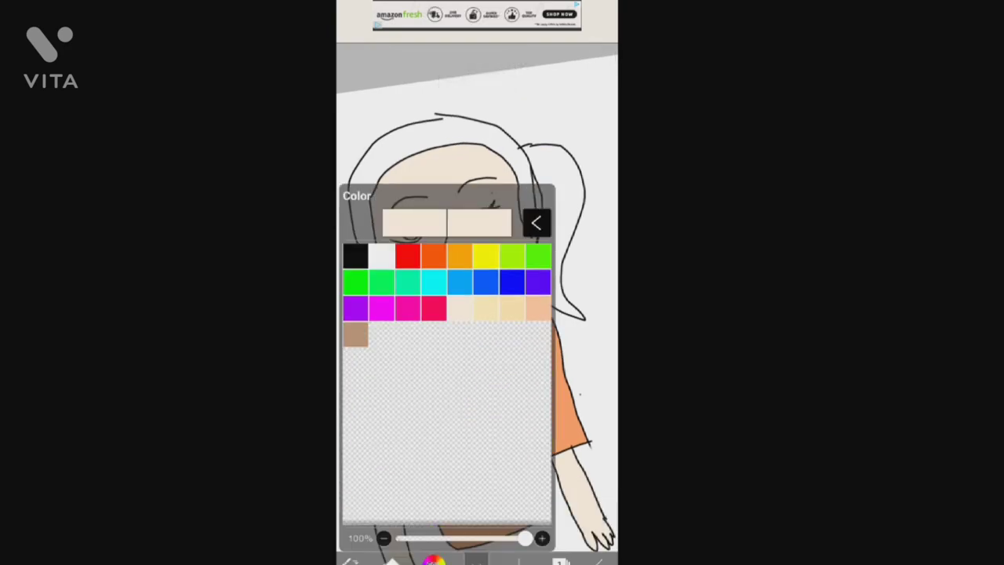
click(538, 224)
click(437, 559)
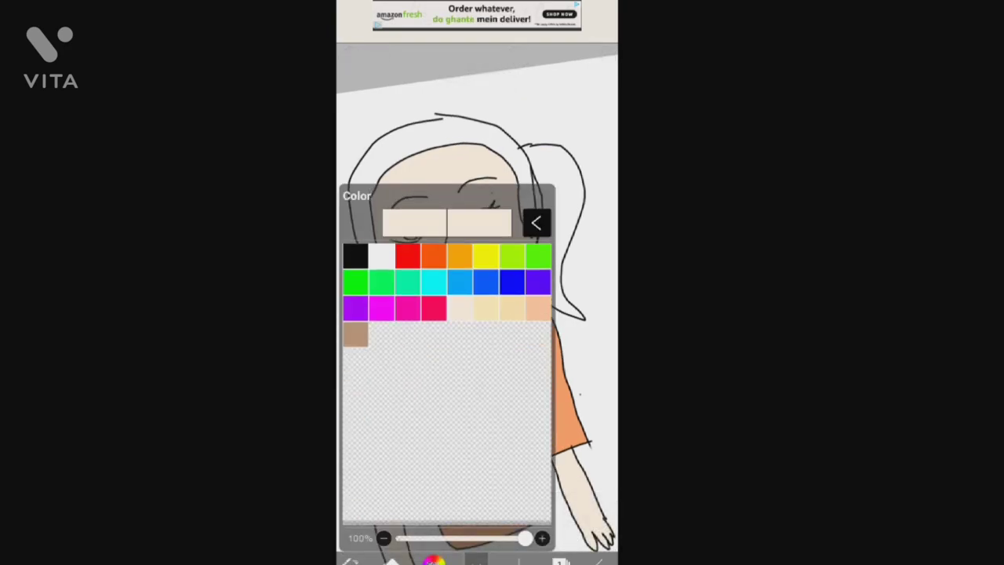
click(477, 235)
click(539, 224)
Bucket-fill the ponytail and both halves of the top hair brown, undoing a background spill.
click(581, 117)
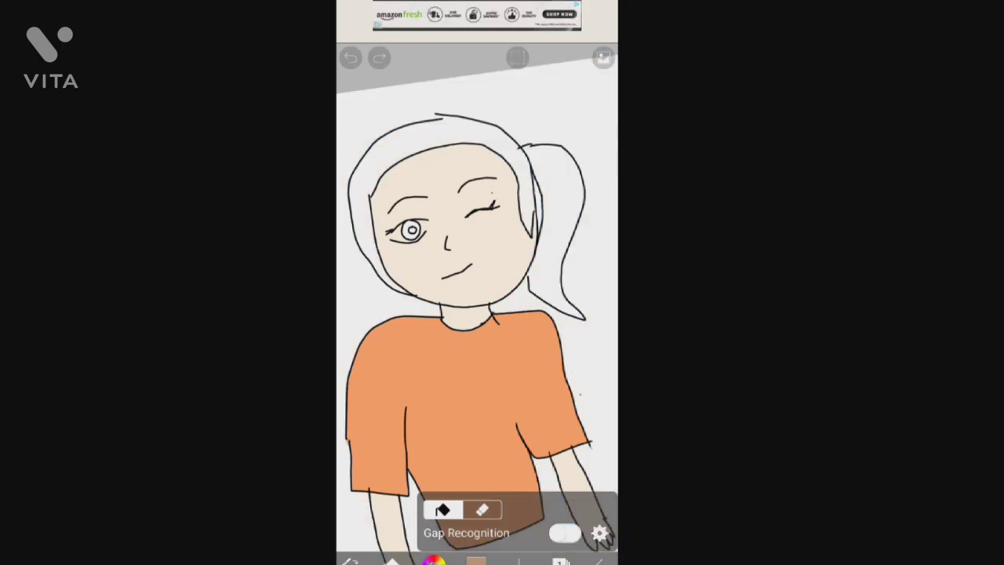
click(351, 57)
click(559, 227)
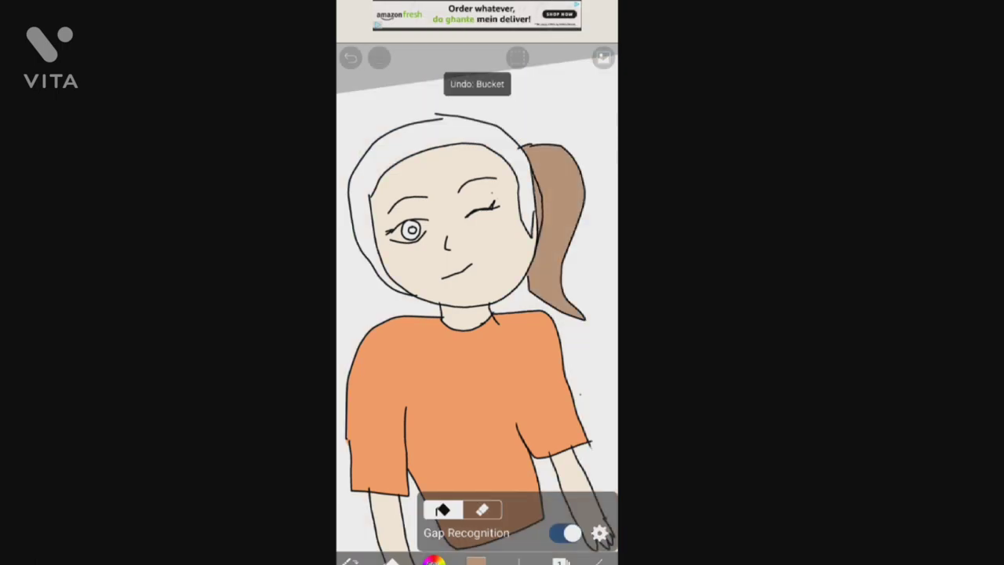
click(471, 130)
click(369, 204)
scroll(439, 227, up, 8)
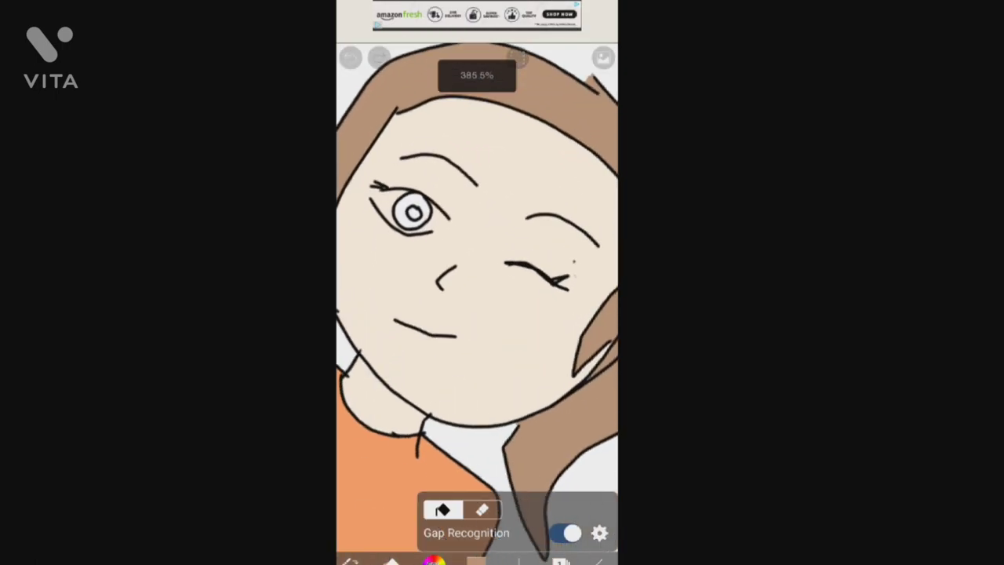
Pick black and bucket-fill the pupil of the open eye.
click(477, 560)
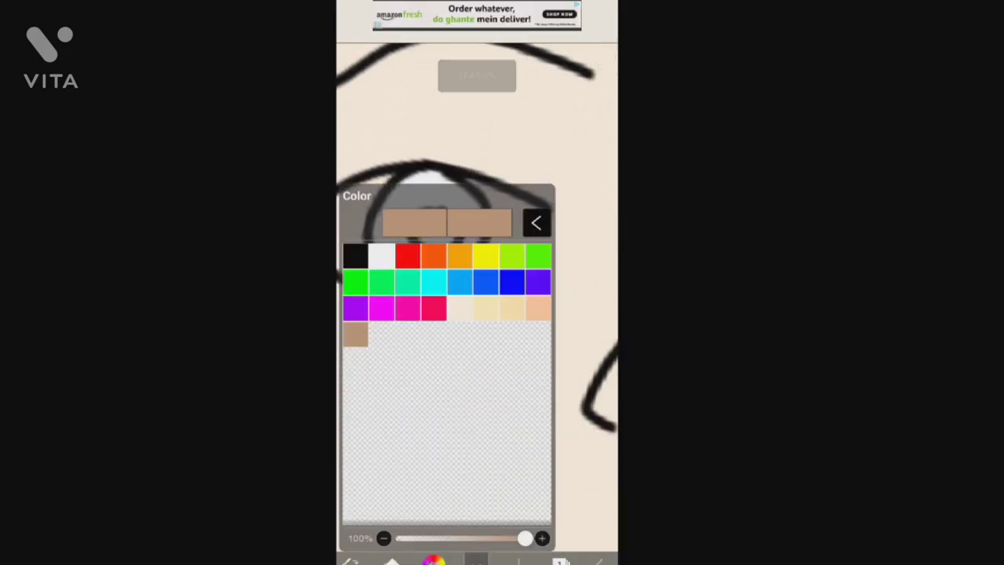
click(479, 223)
click(536, 222)
click(437, 231)
scroll(440, 235, down, 8)
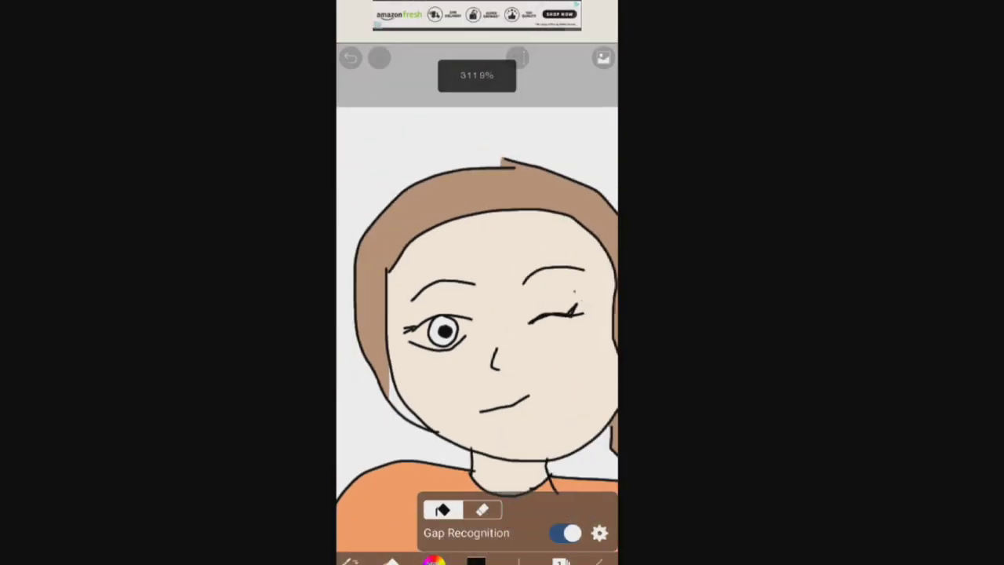
scroll(471, 274, up, 2)
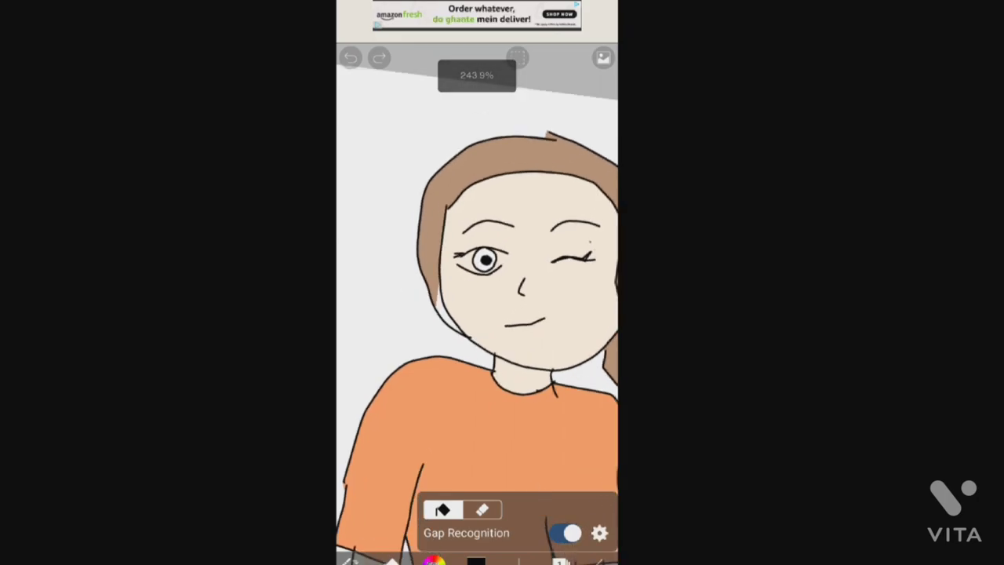
View the colour wheel in the colour panel and return to the canvas.
click(437, 560)
click(535, 222)
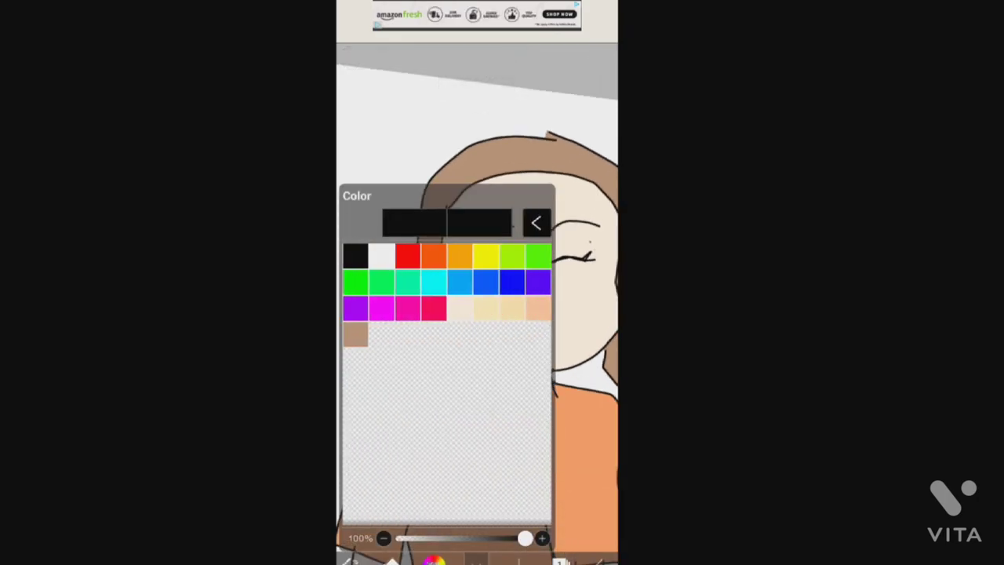
click(471, 118)
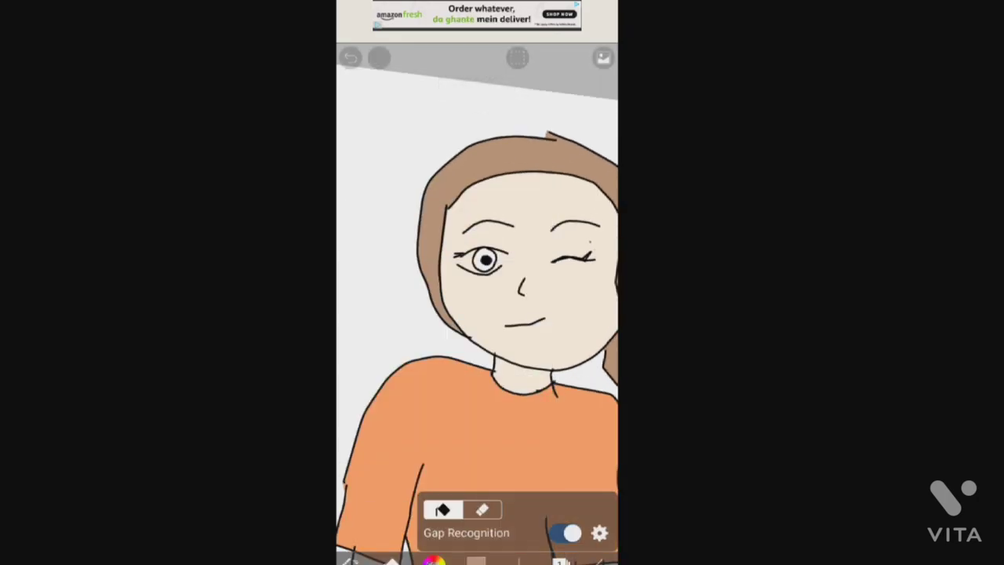
scroll(477, 298, down, 6)
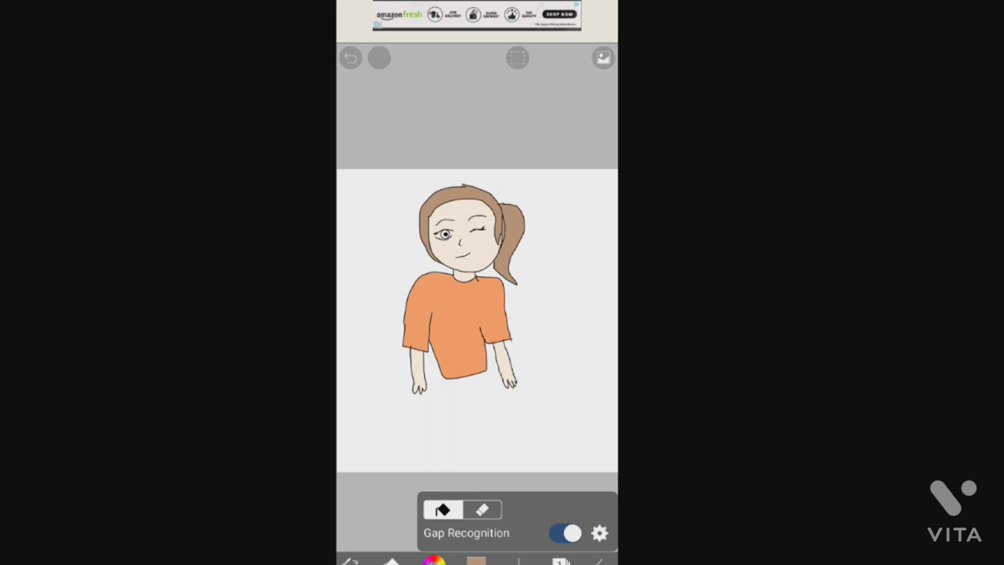
Switch to the Brush and choose a darker orange-brown from the colour wheel.
click(349, 558)
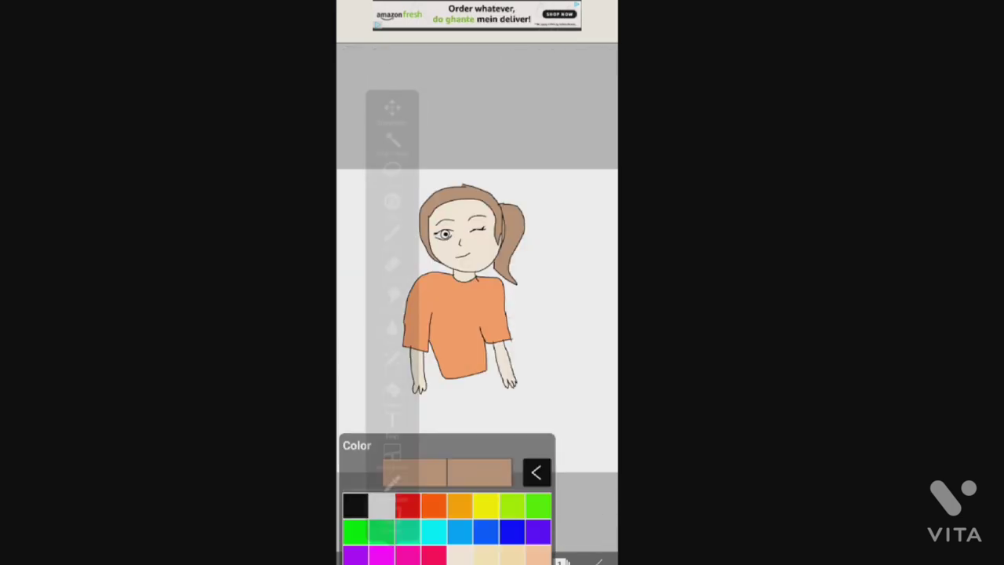
click(477, 559)
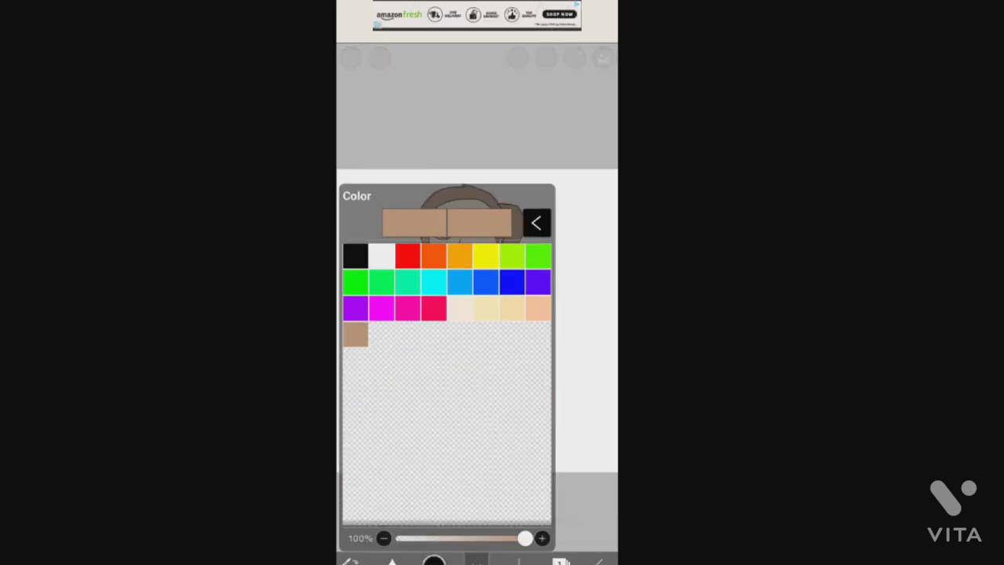
click(476, 558)
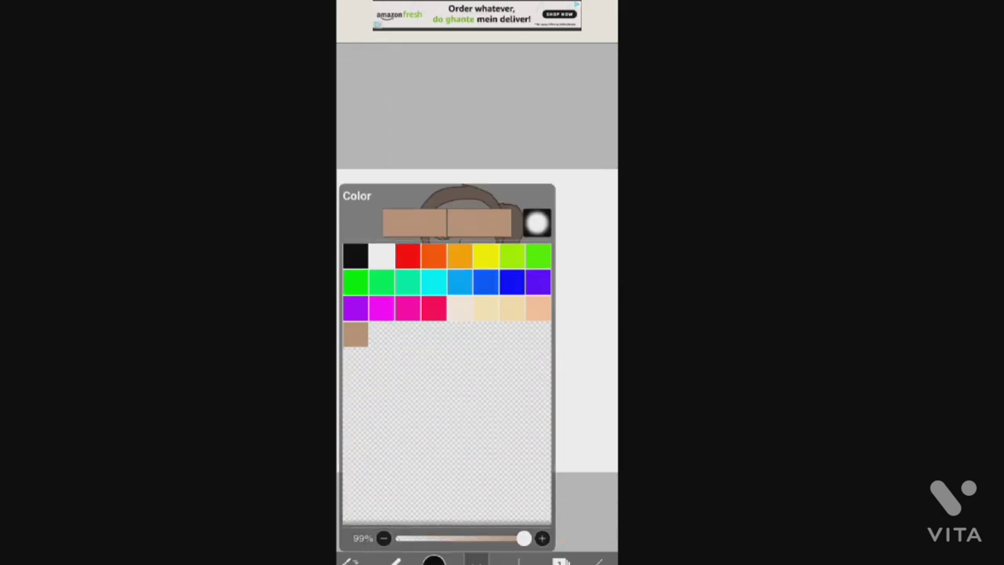
click(537, 223)
click(477, 342)
click(477, 109)
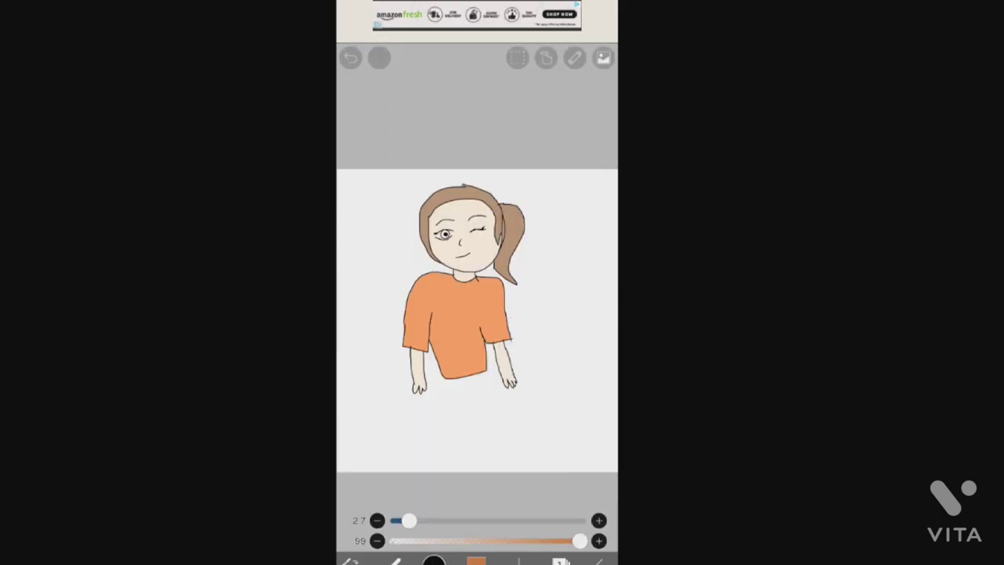
click(476, 559)
click(477, 110)
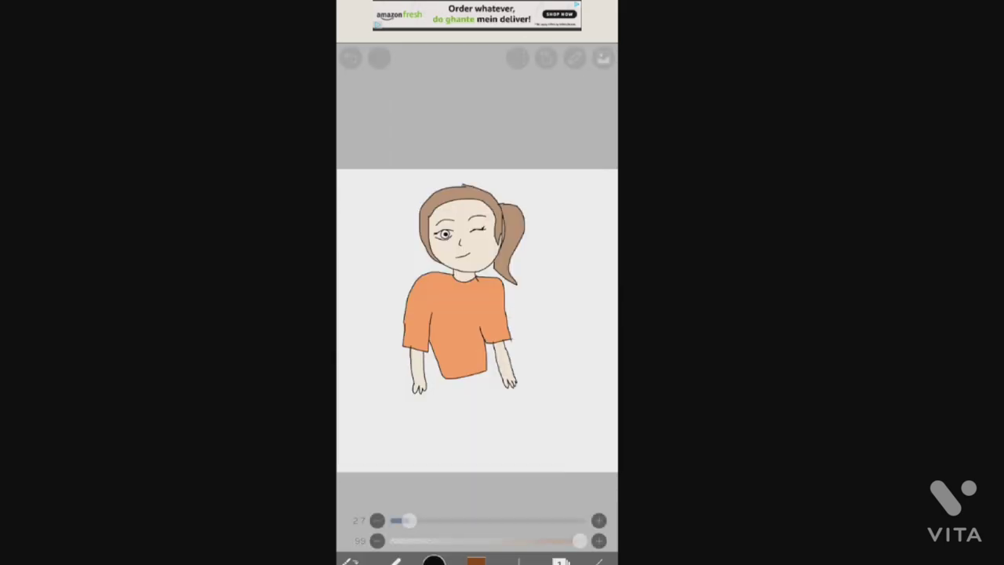
scroll(471, 313, up, 5)
scroll(470, 314, up, 5)
Draw darker strand strokes across the top and left side of the hair.
drag(494, 235, 569, 247)
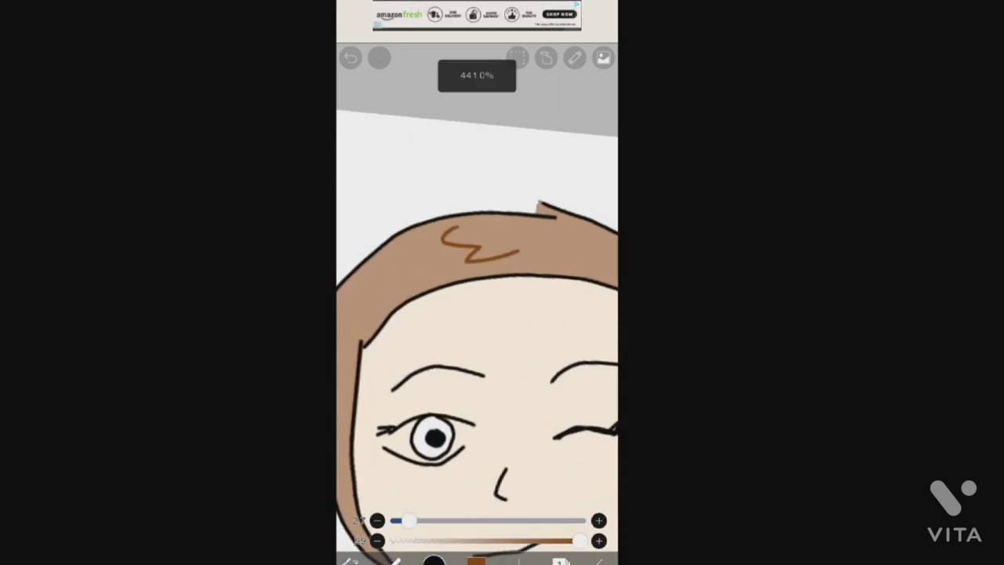
scroll(471, 314, up, 2)
drag(408, 263, 404, 353)
drag(381, 408, 376, 467)
scroll(471, 314, down, 5)
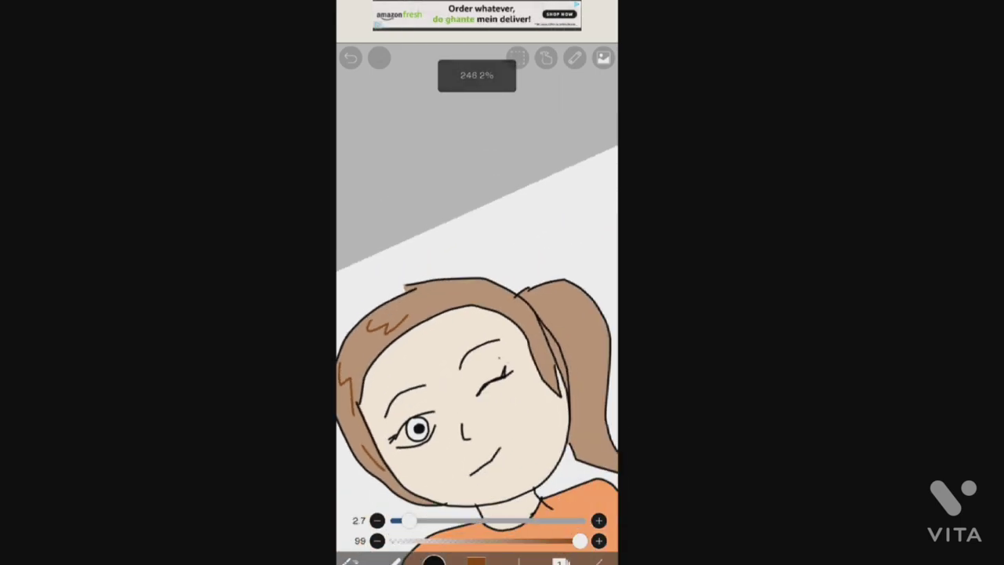
Select Blur and rub over the strand strokes on the top and left side of the hair.
click(350, 559)
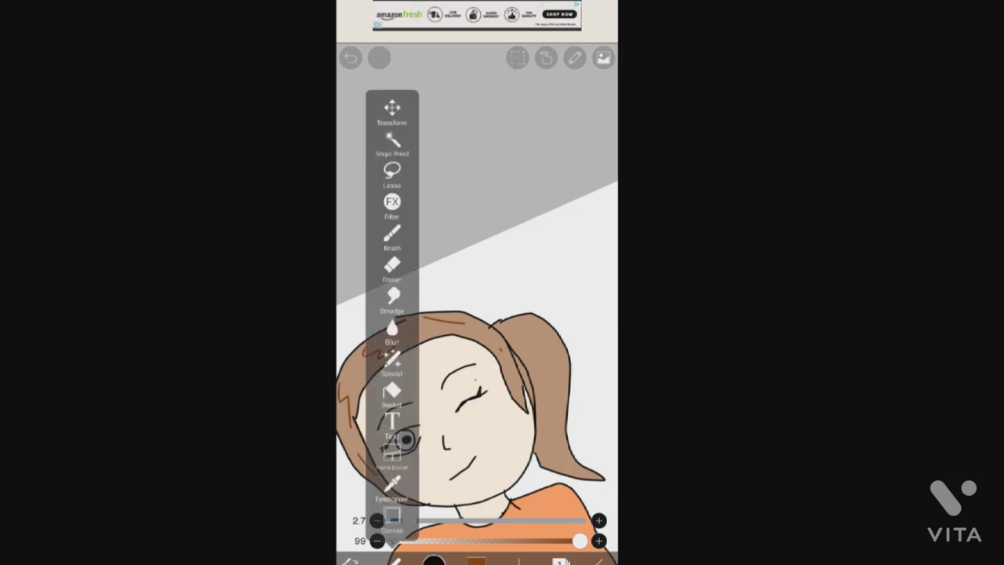
click(392, 235)
scroll(471, 353, up, 6)
drag(432, 273, 577, 323)
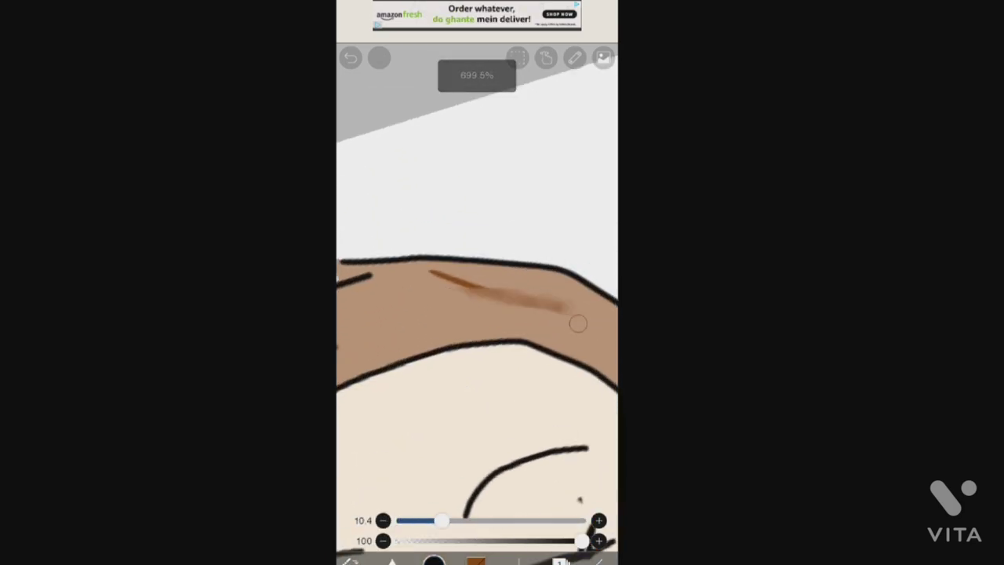
scroll(471, 298, up, 3)
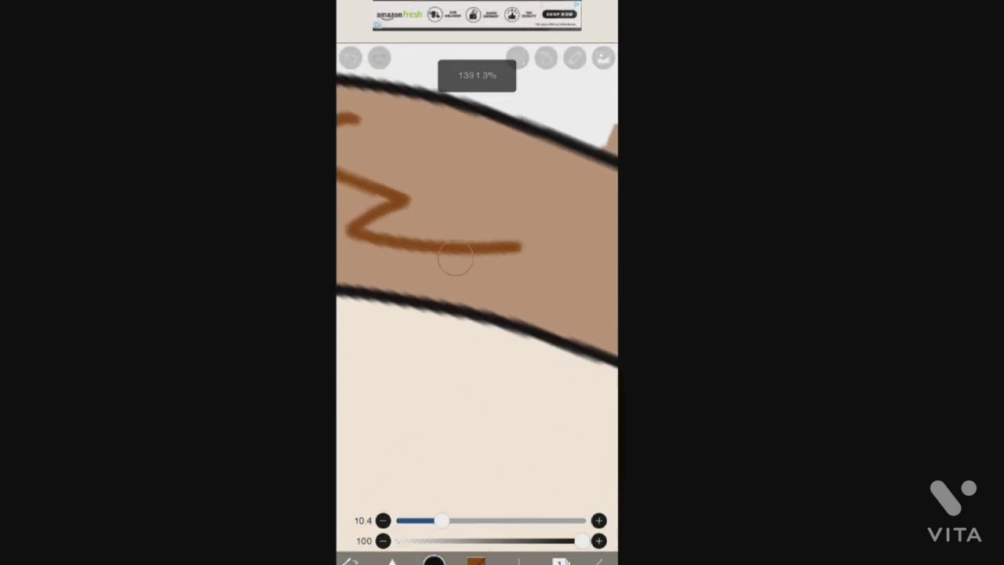
drag(392, 235, 502, 236)
drag(369, 220, 502, 251)
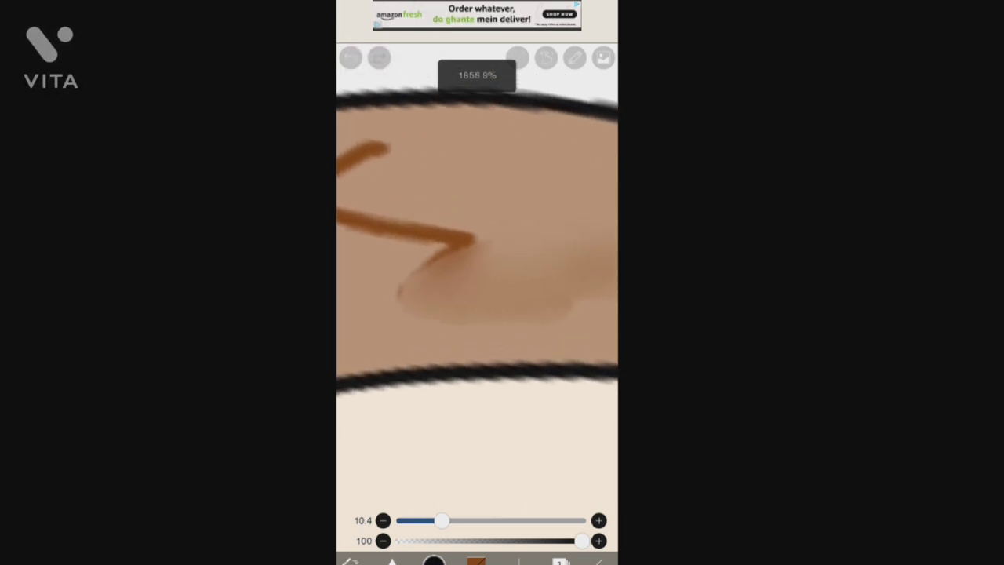
scroll(471, 275, down, 5)
drag(522, 302, 449, 319)
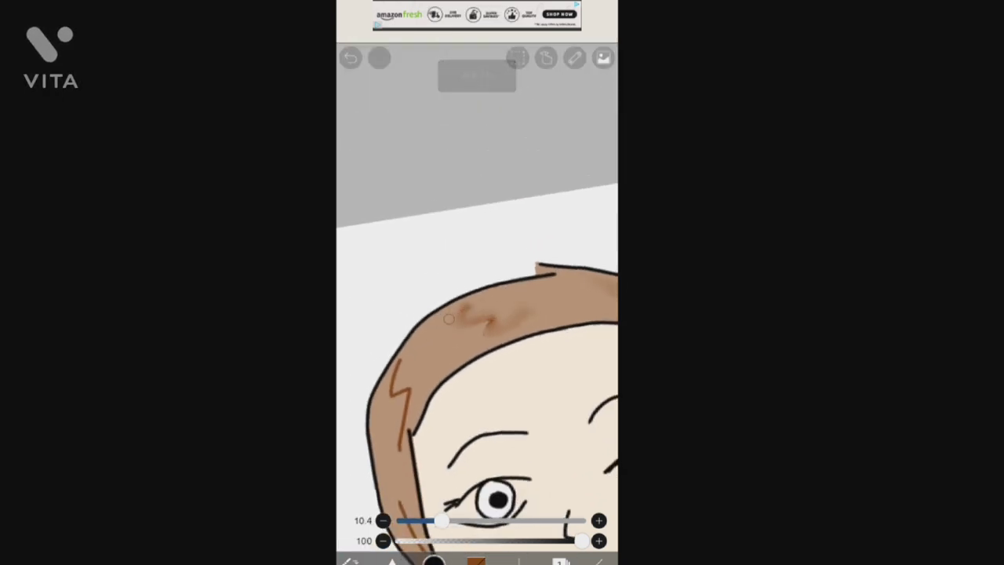
drag(407, 383, 396, 434)
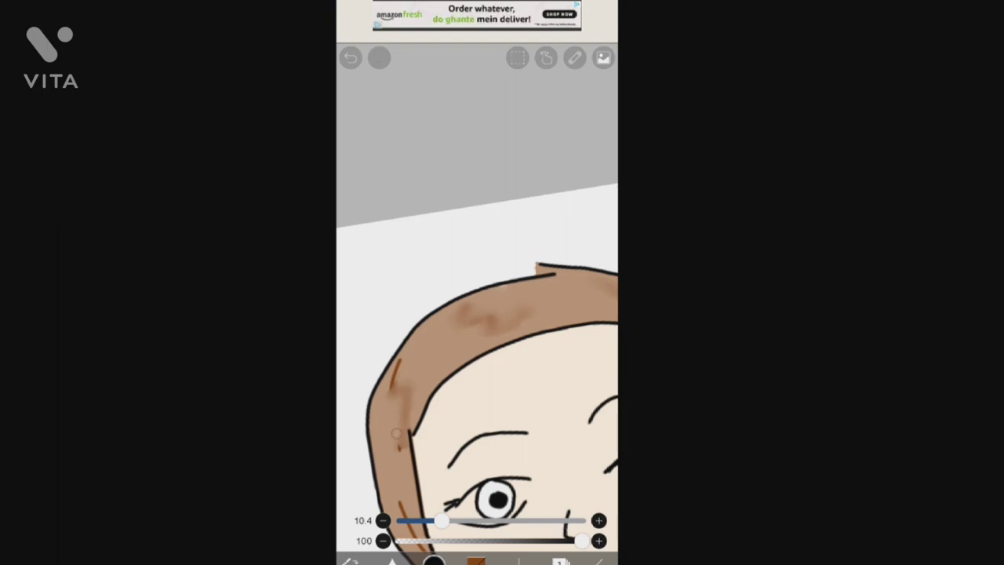
scroll(470, 314, up, 5)
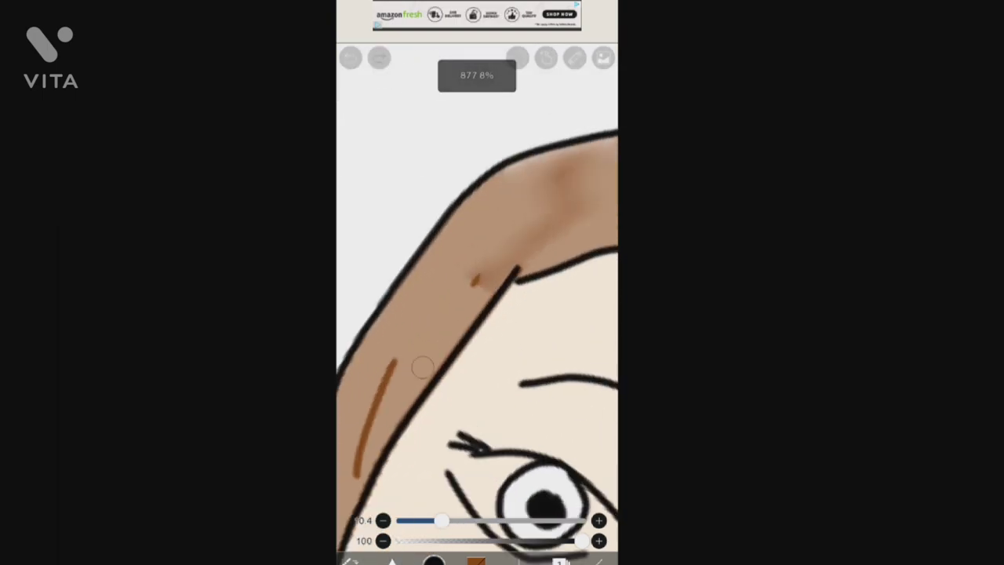
scroll(477, 314, down, 5)
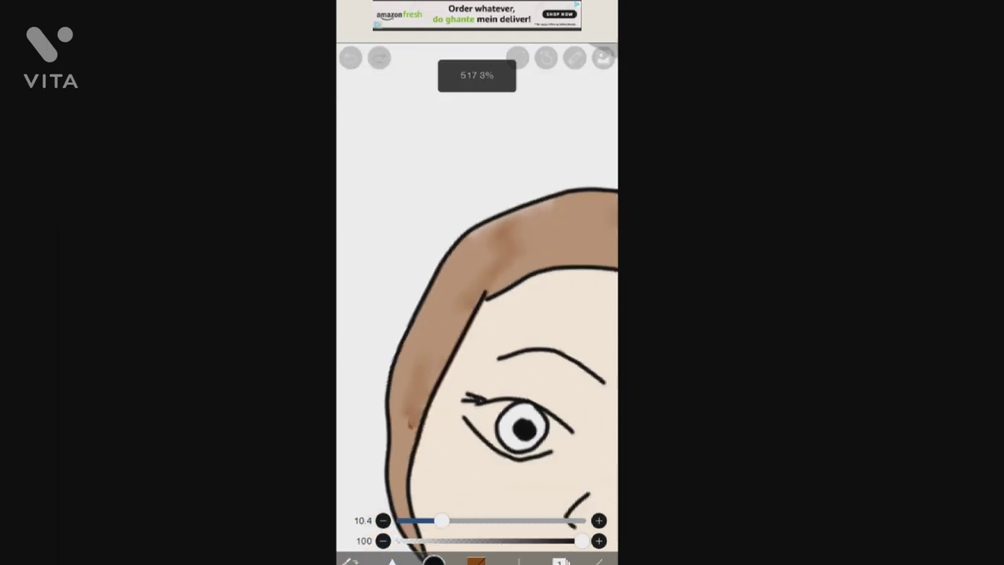
scroll(477, 314, up, 4)
scroll(464, 233, up, 1)
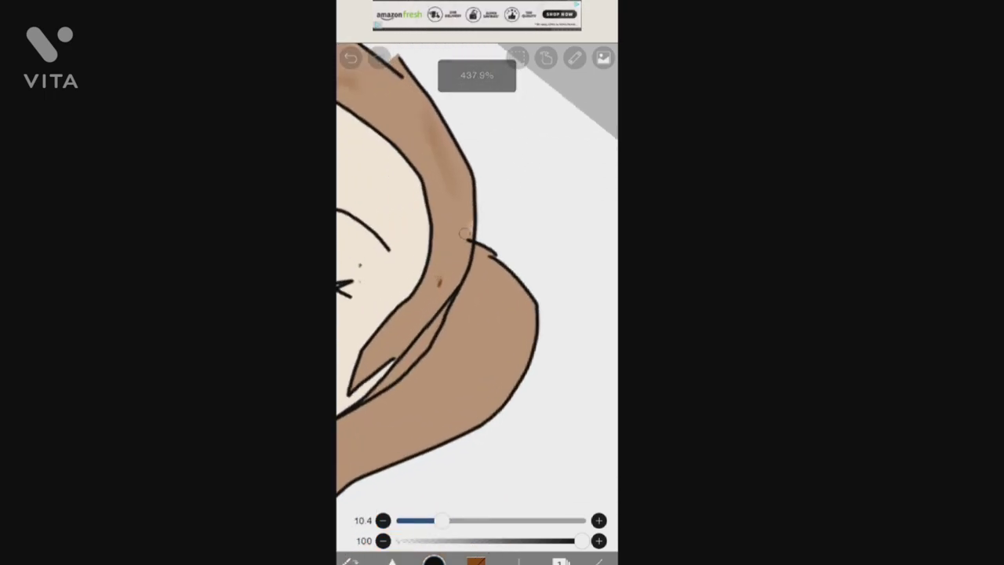
scroll(464, 234, down, 6)
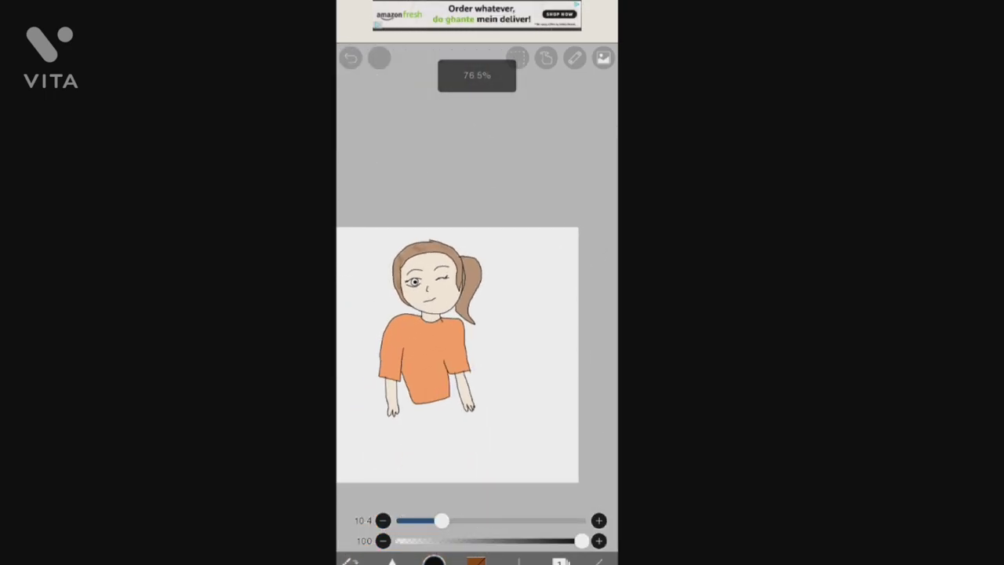
Thin the brush and draw circle, U and V face-shape guides beside the girl.
drag(440, 520, 412, 520)
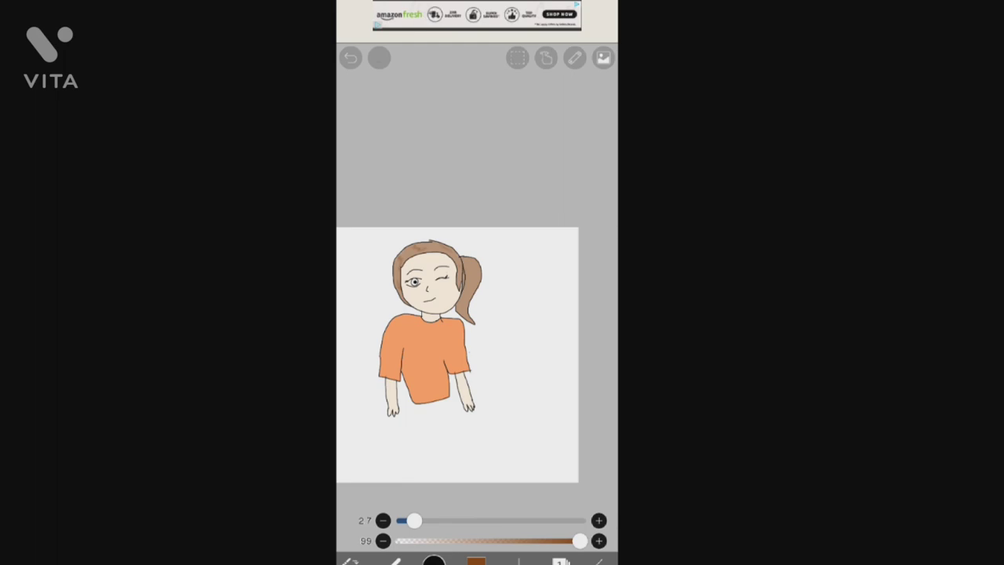
scroll(486, 298, up, 4)
drag(536, 426, 532, 231)
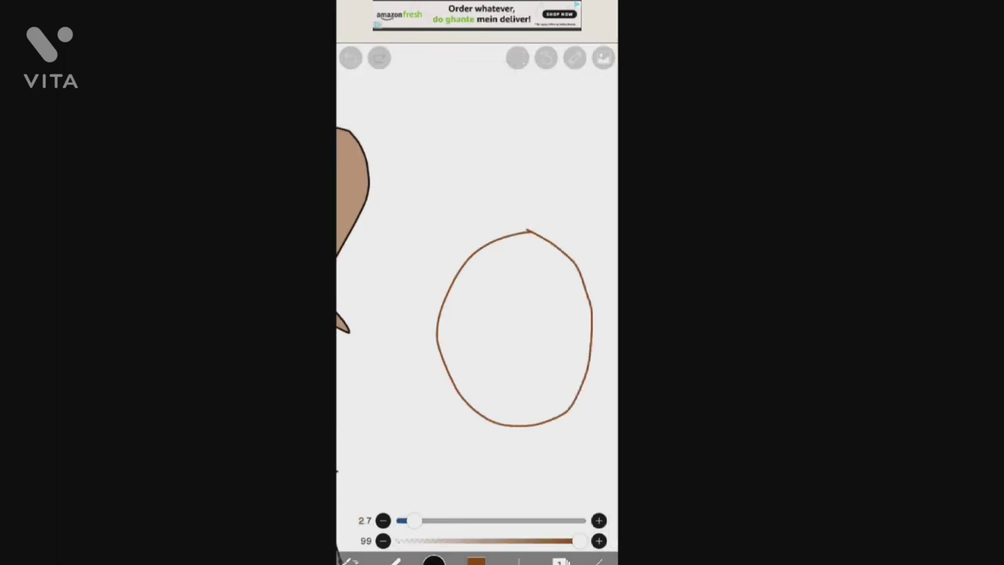
scroll(502, 313, up, 1)
drag(437, 357, 561, 349)
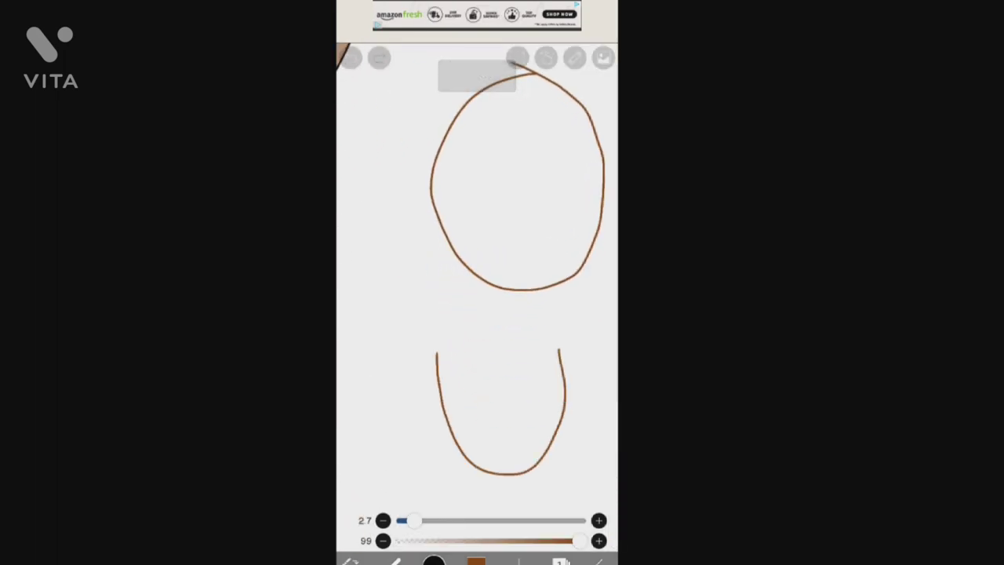
scroll(502, 314, up, 1)
drag(448, 373, 473, 425)
scroll(502, 314, down, 5)
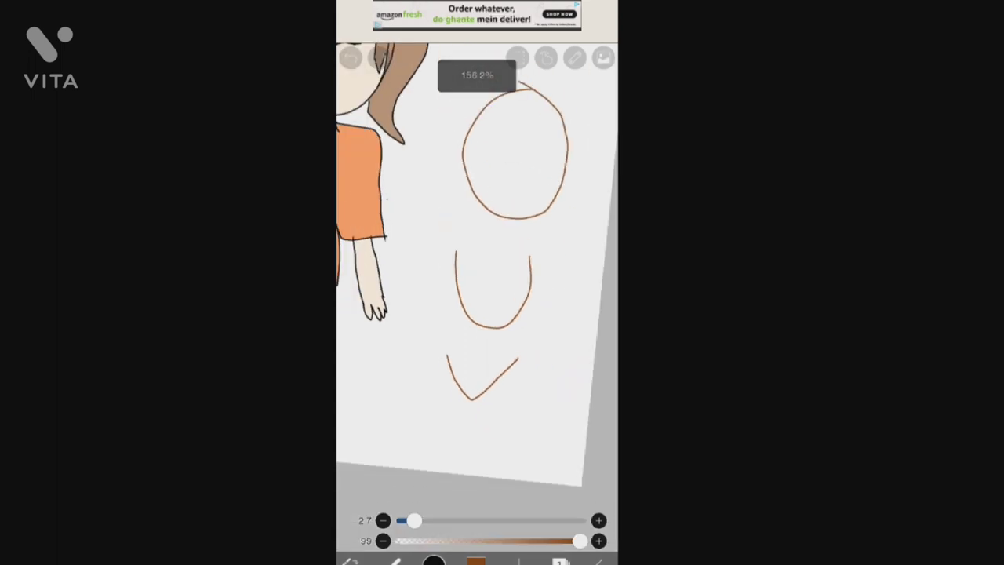
scroll(470, 298, down, 1)
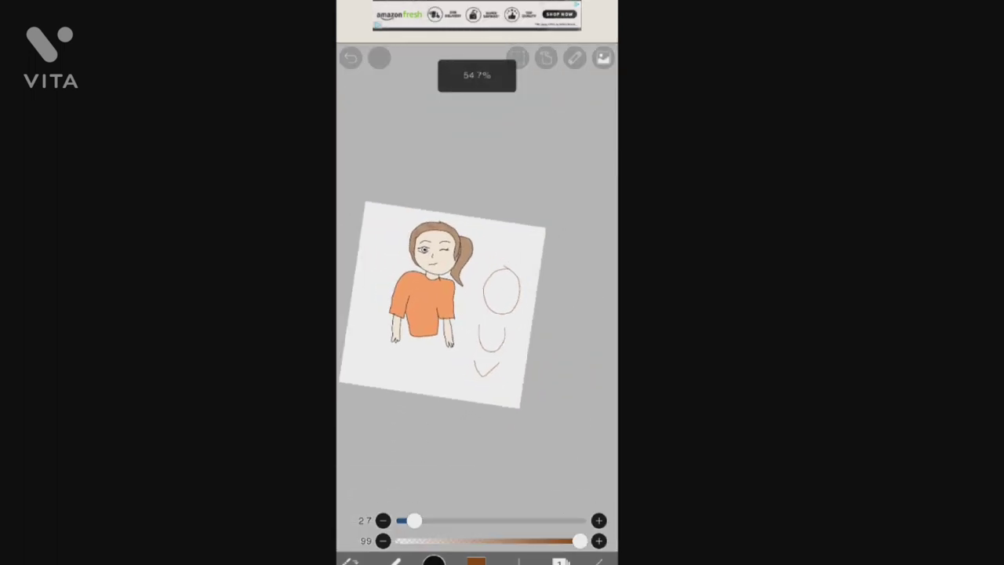
scroll(486, 314, up, 3)
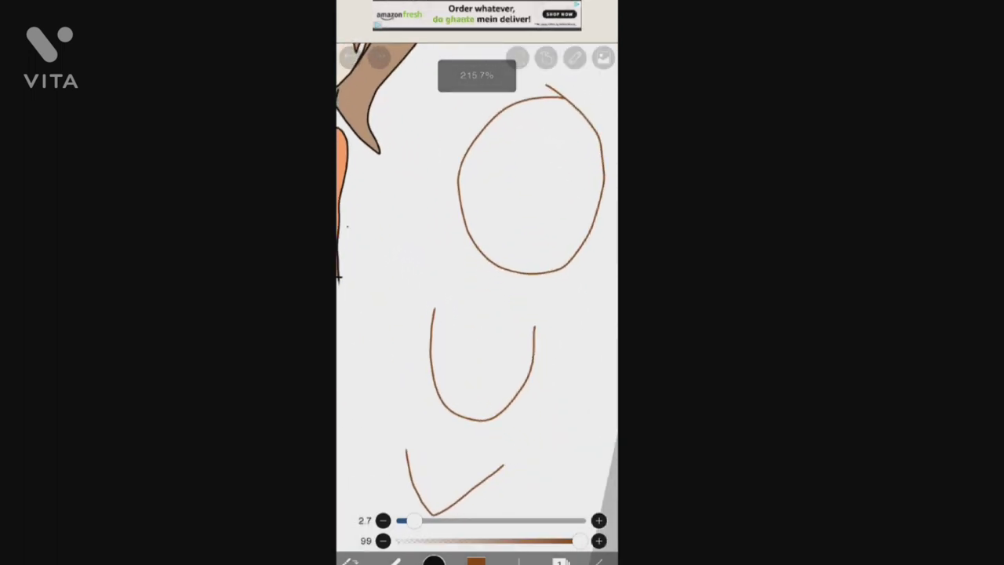
scroll(486, 314, down, 3)
scroll(470, 298, down, 1)
scroll(470, 313, up, 3)
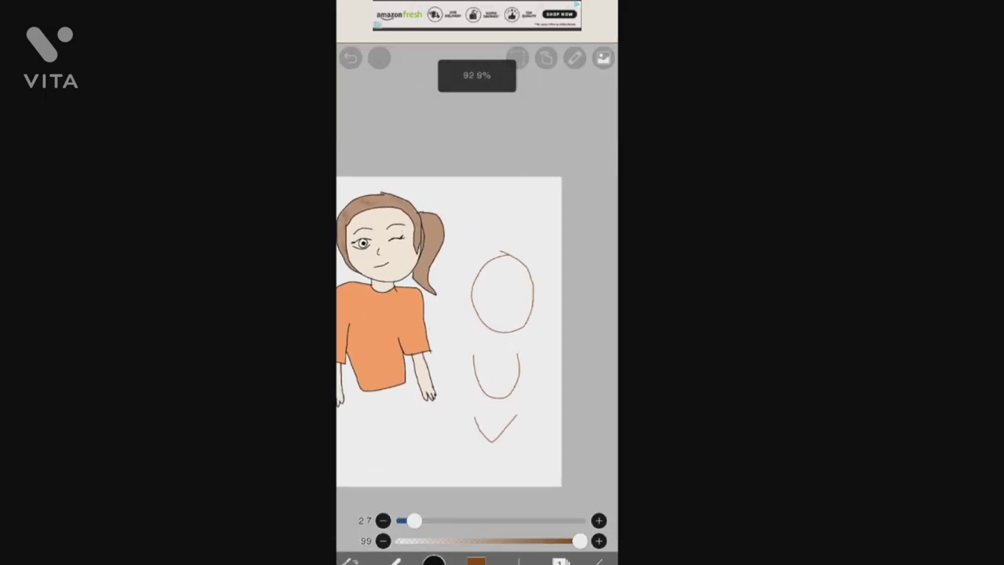
scroll(455, 330, down, 3)
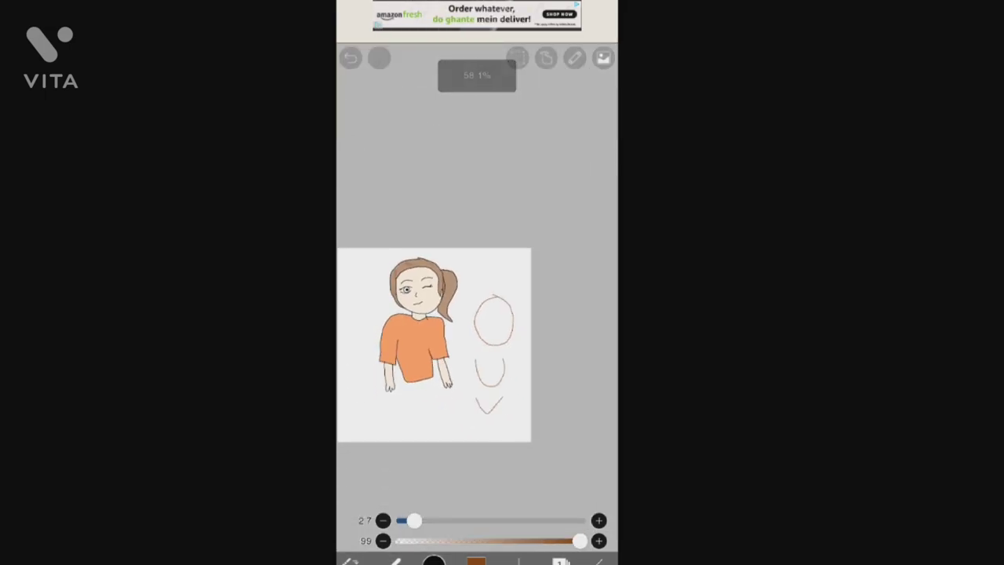